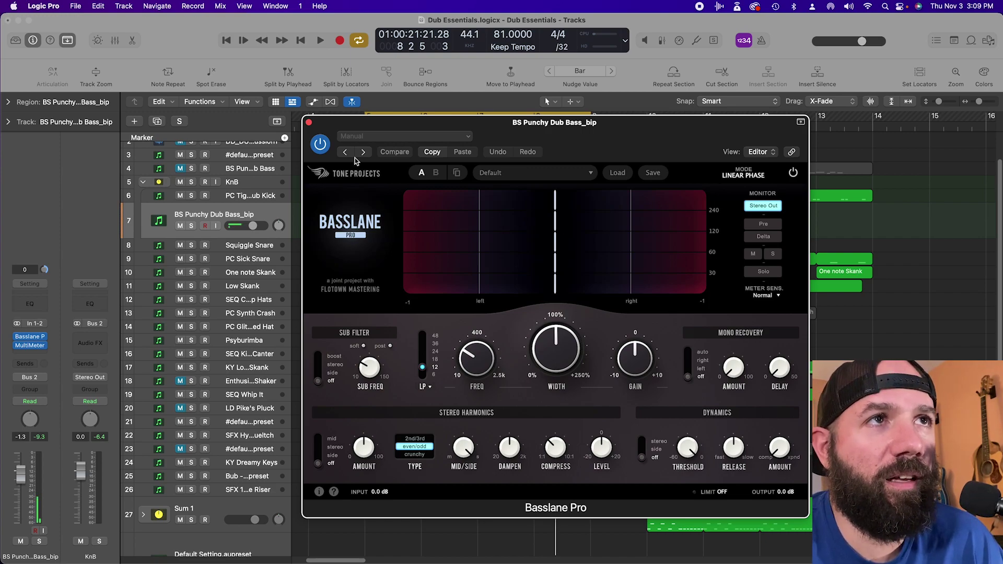
Drag the Basslane Pro window to the right edge, uncovering the bass track's regions.
drag(610, 128, 679, 114)
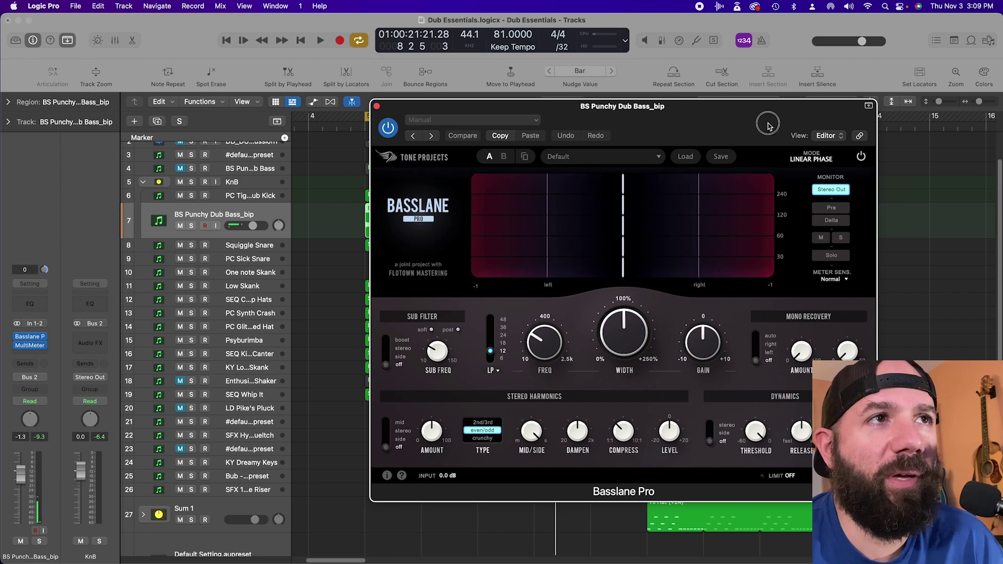
drag(768, 125, 702, 125)
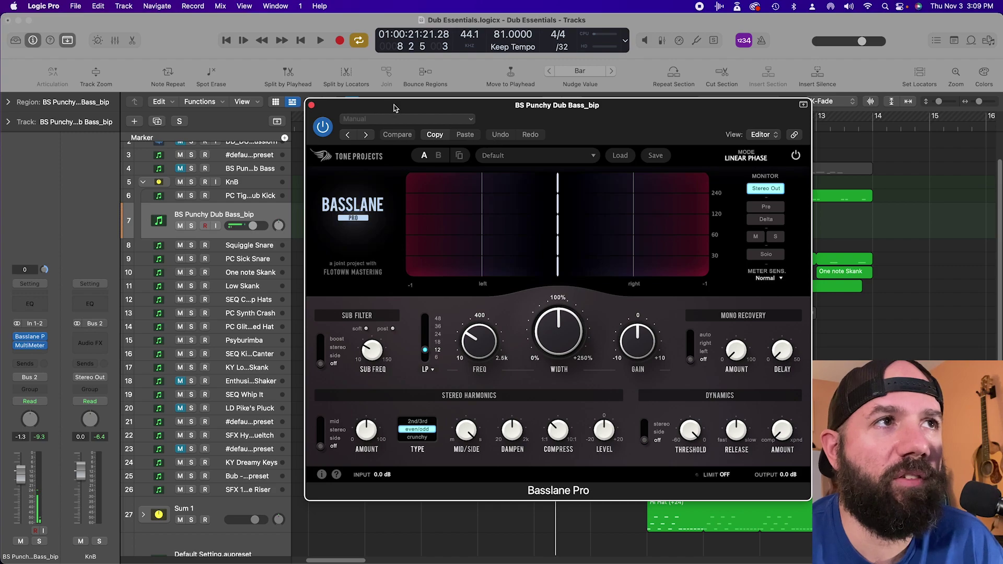
drag(394, 108, 415, 145)
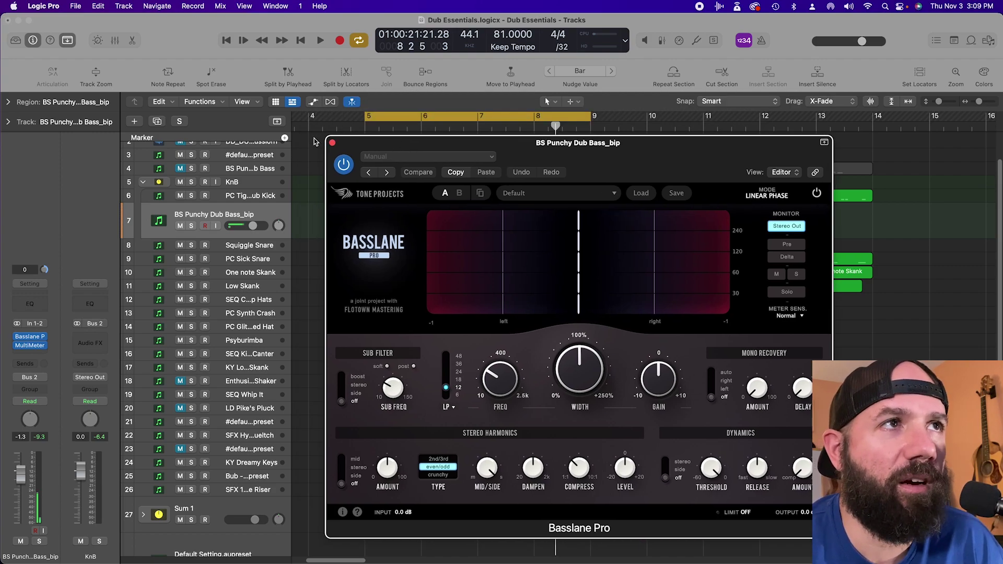
drag(344, 148, 319, 138)
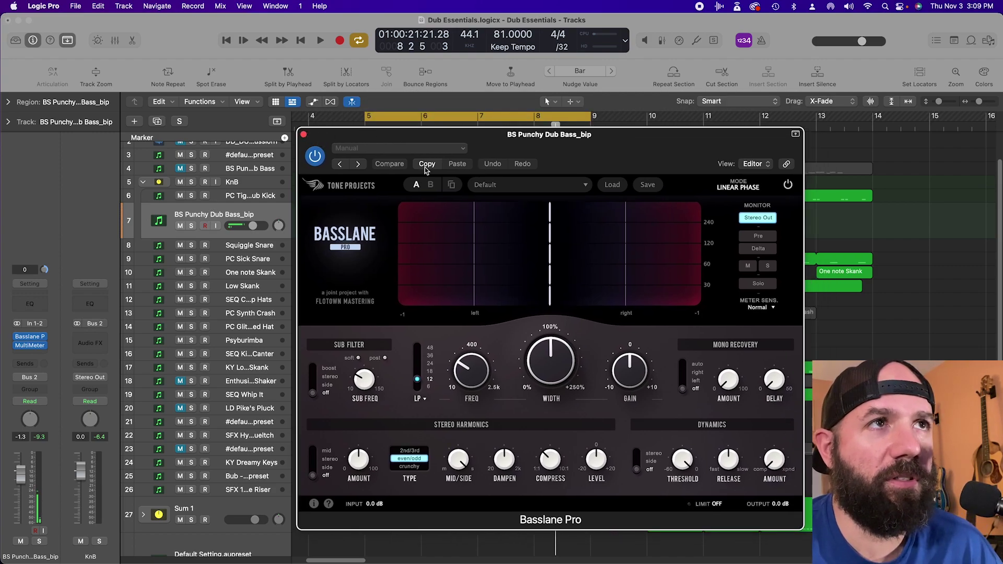
drag(459, 139, 764, 100)
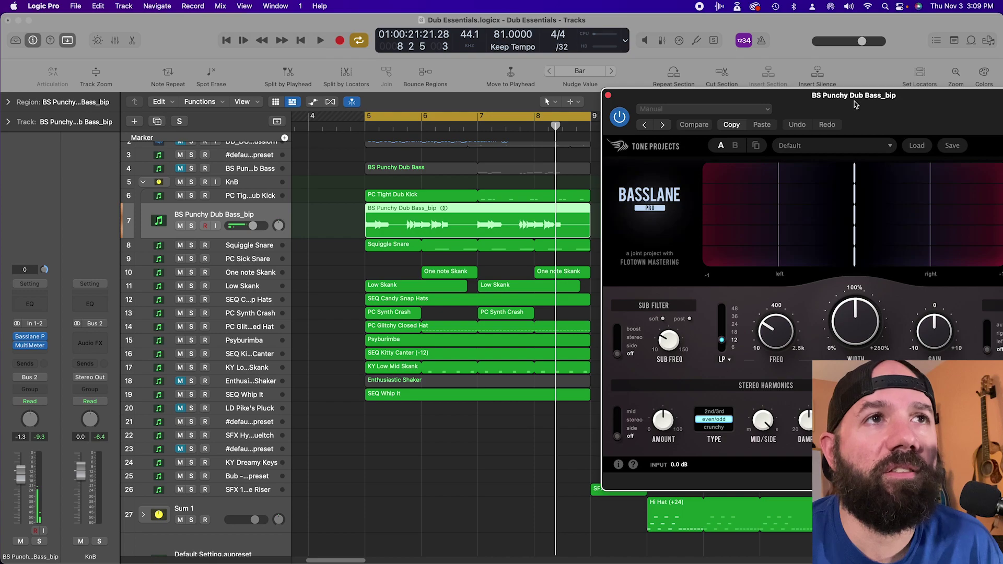
Play and then stop the looped section.
drag(855, 105, 851, 87)
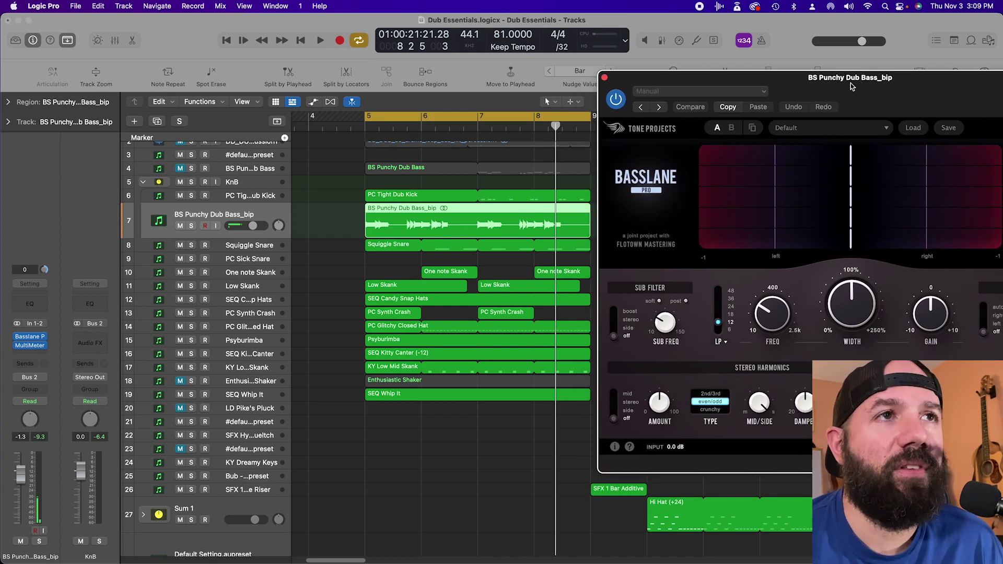
key(space)
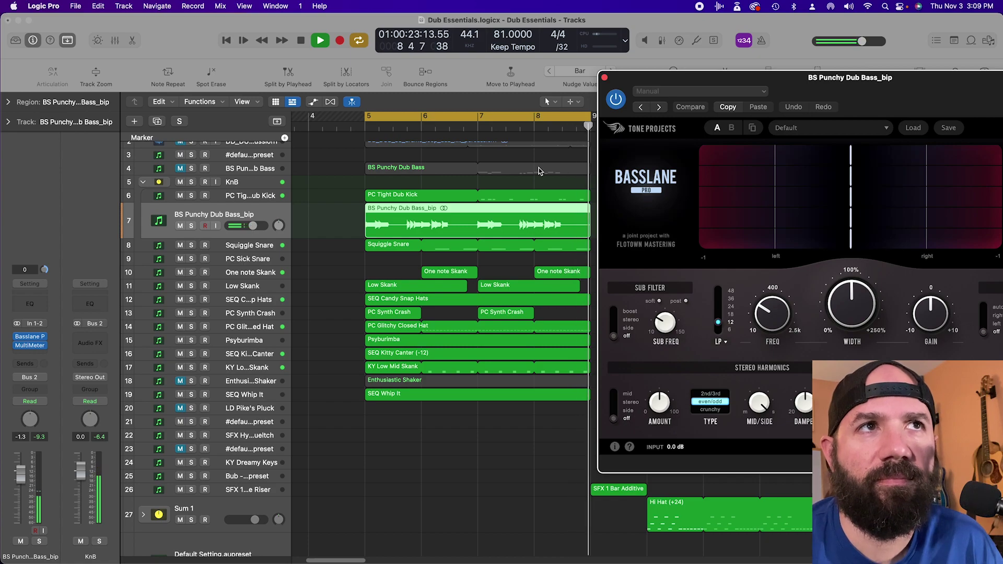
key(space)
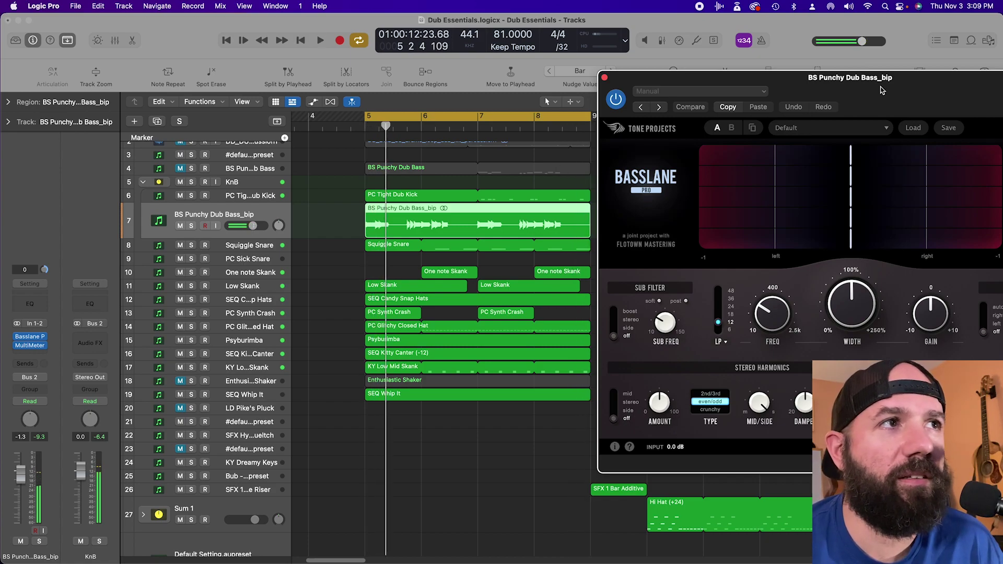
Toggle the Mixer open and closed, then reposition the full Basslane Pro panel over the tracks.
drag(881, 90, 752, 82)
click(115, 40)
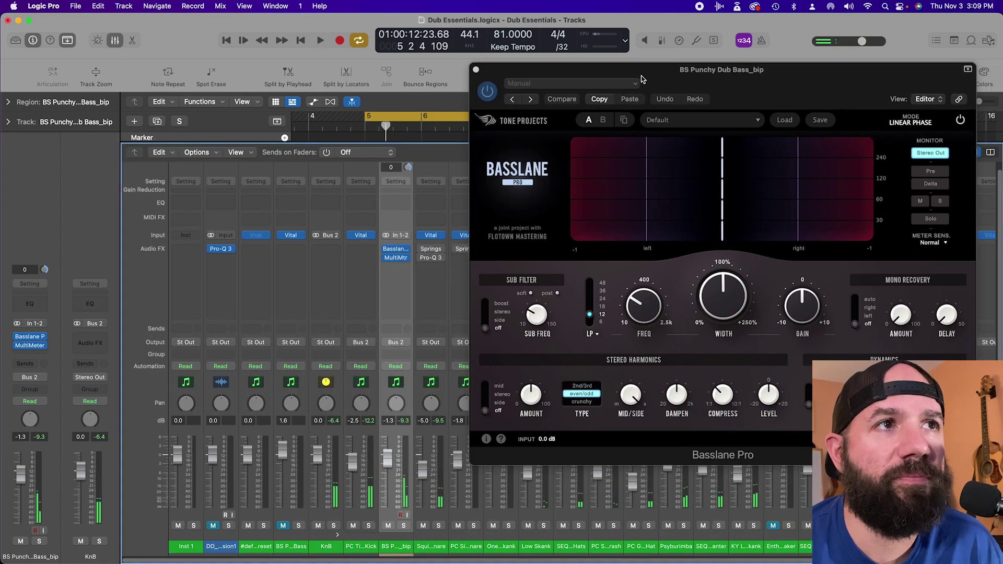
drag(517, 69, 489, 505)
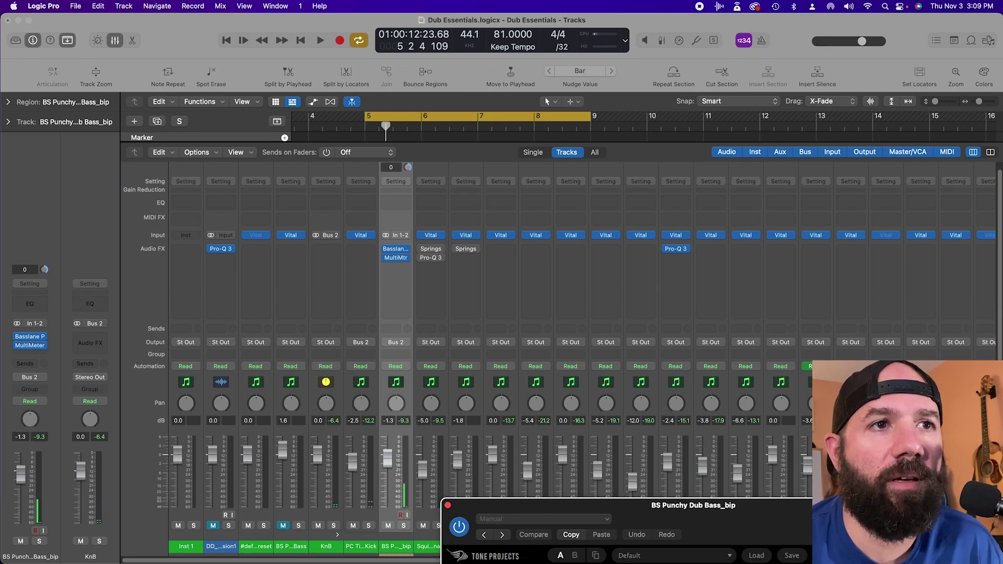
drag(738, 504, 782, 81)
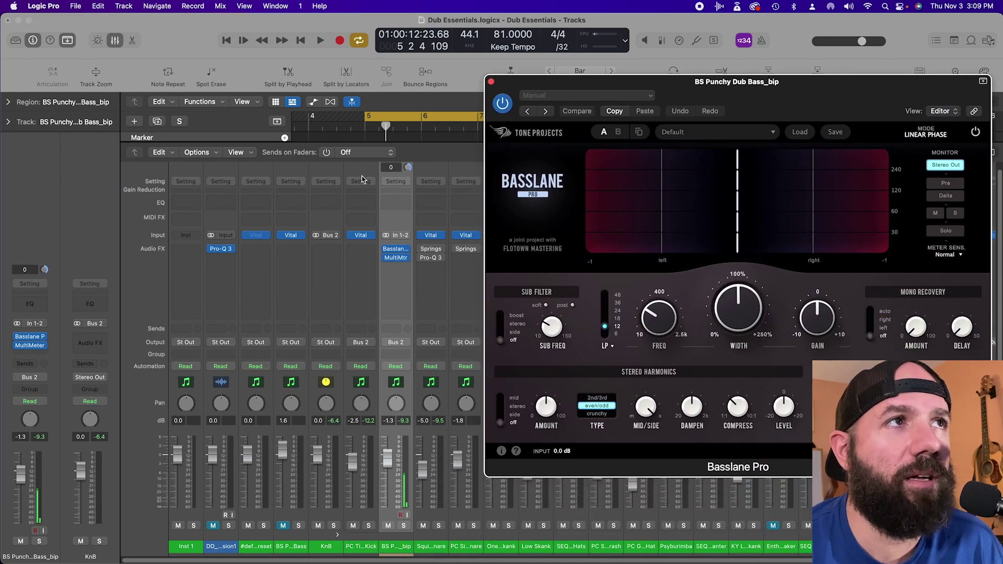
click(115, 42)
drag(833, 110, 817, 123)
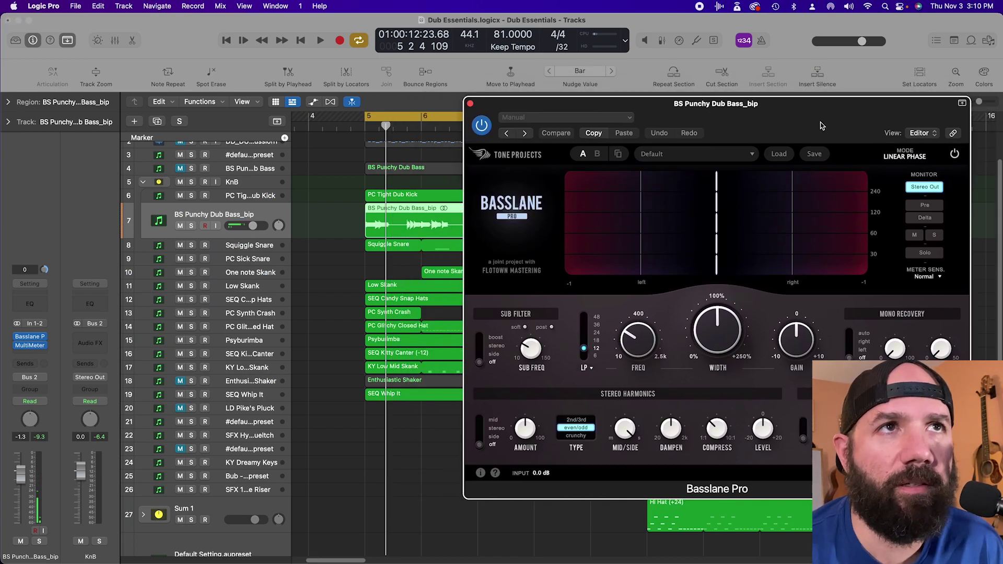
drag(831, 121, 674, 116)
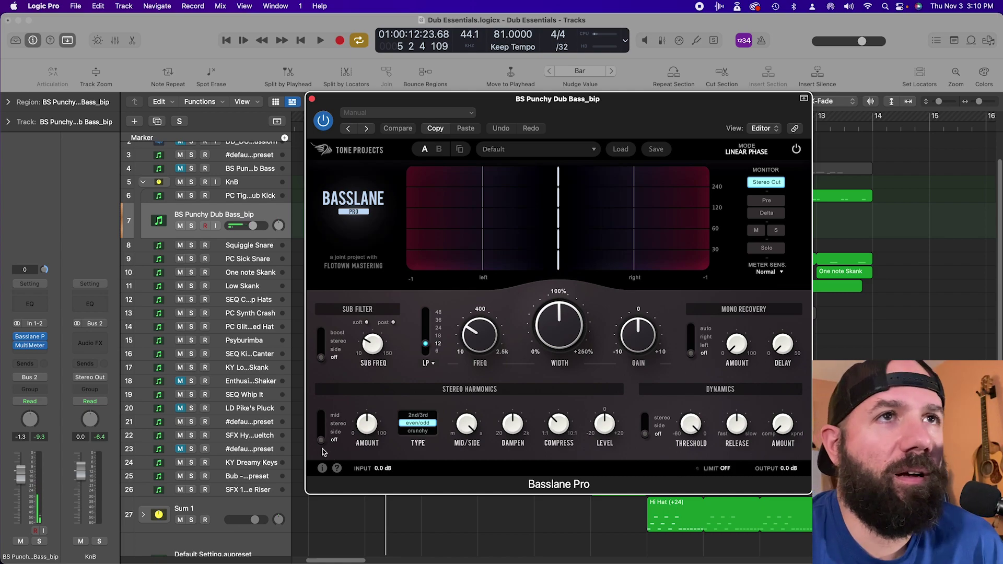
Keep Linear Phase mode and audition the Pre (unprocessed) monitor signal.
click(734, 153)
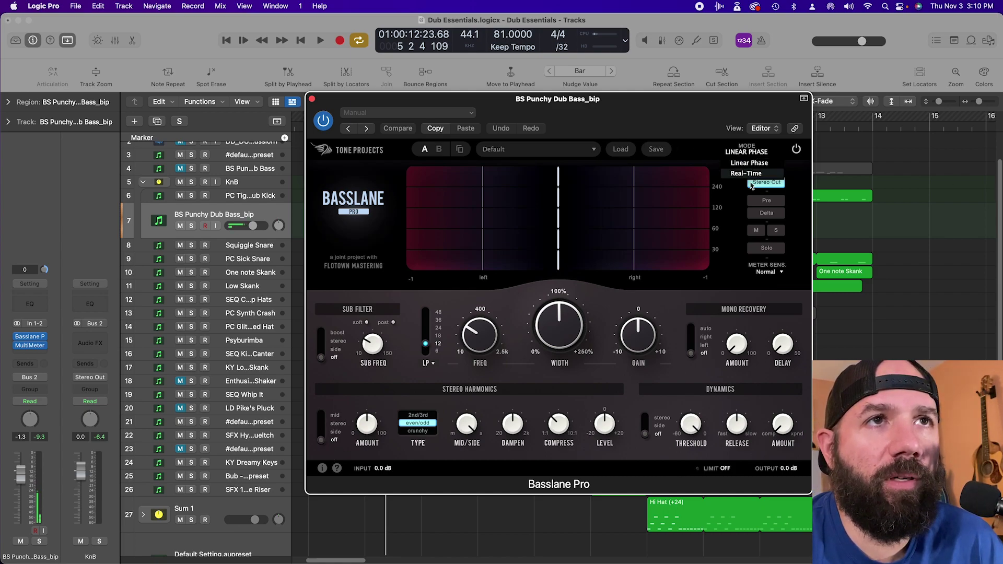
click(749, 162)
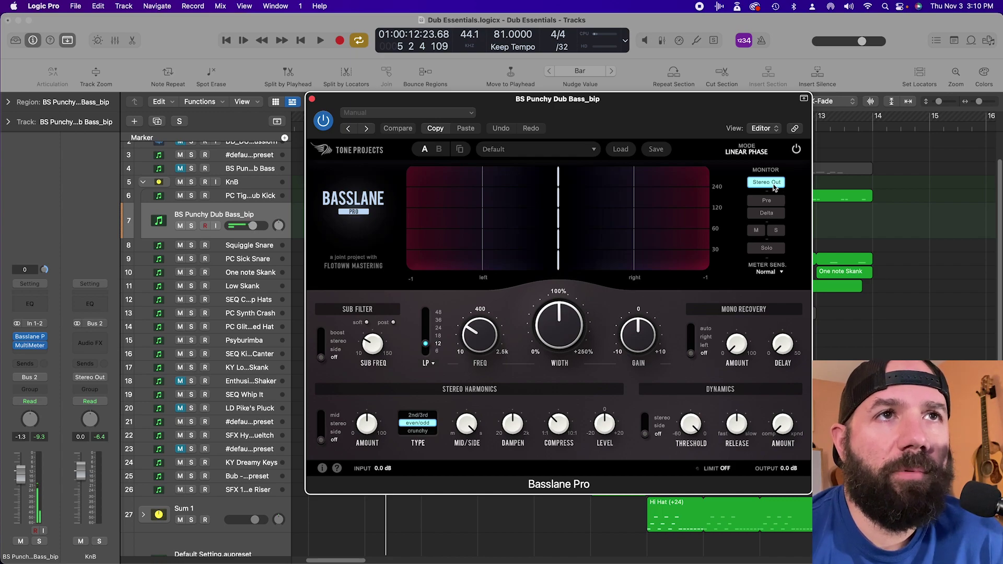
click(773, 201)
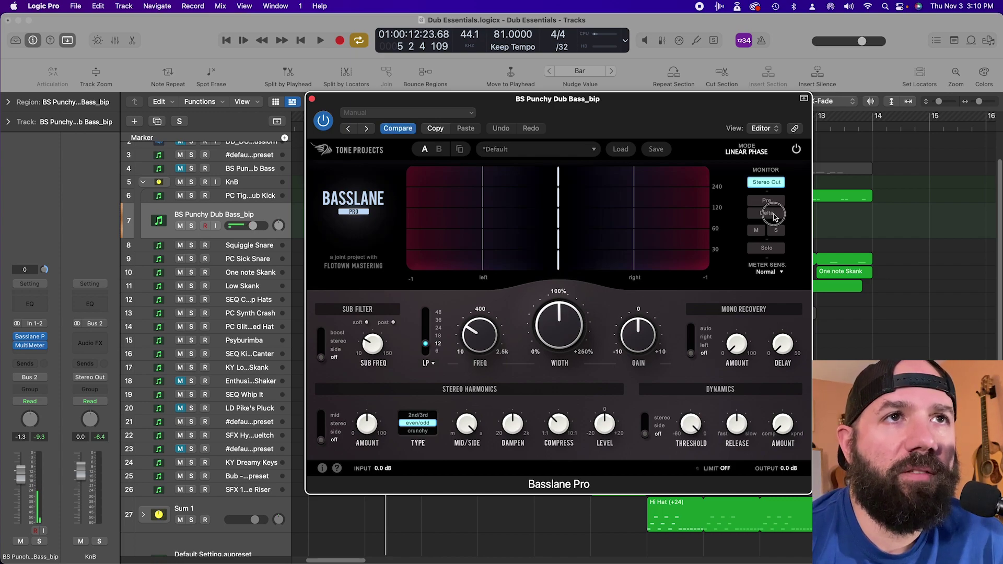
click(767, 202)
click(767, 201)
Audition the M, S and Delta monitor options, then set monitoring to Solo.
click(756, 232)
click(756, 230)
click(782, 234)
click(782, 233)
click(763, 212)
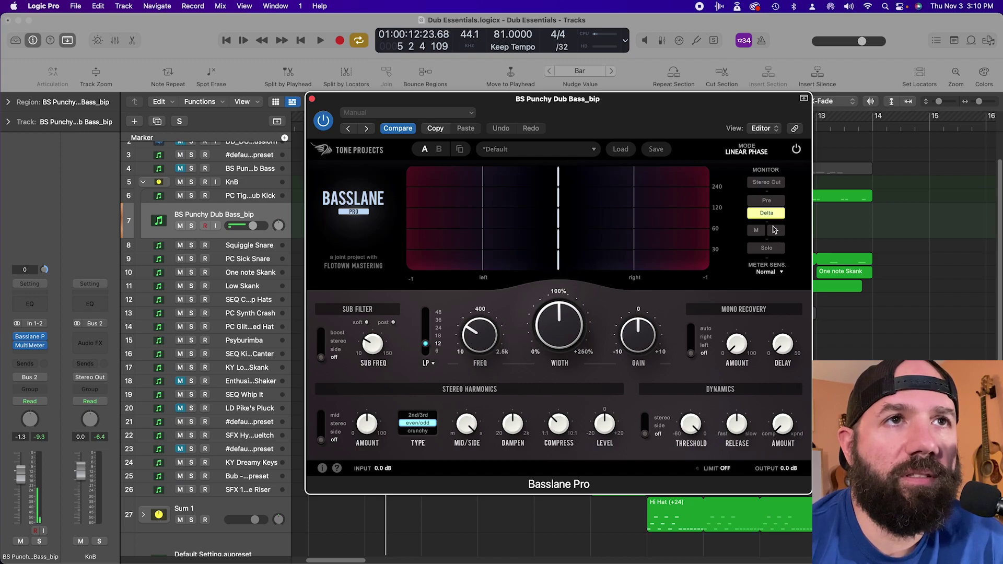
click(778, 232)
click(776, 230)
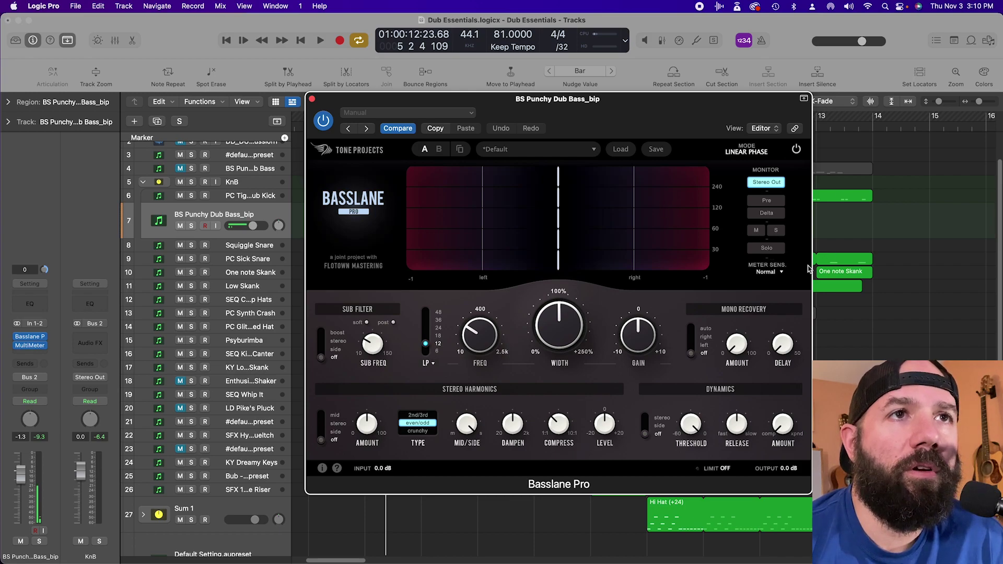
click(773, 249)
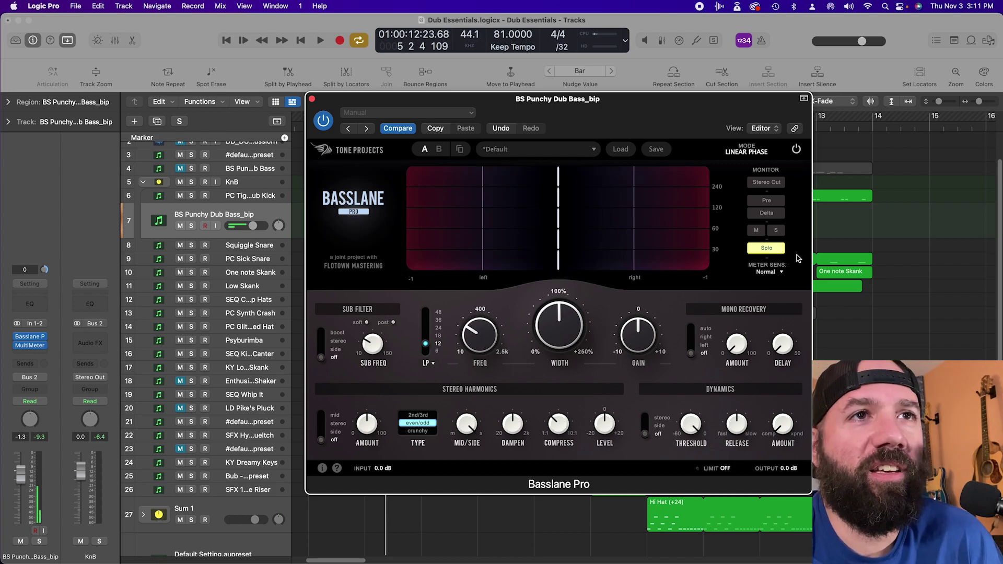
Switch the Monitor section from Solo back to Stereo Out.
click(767, 247)
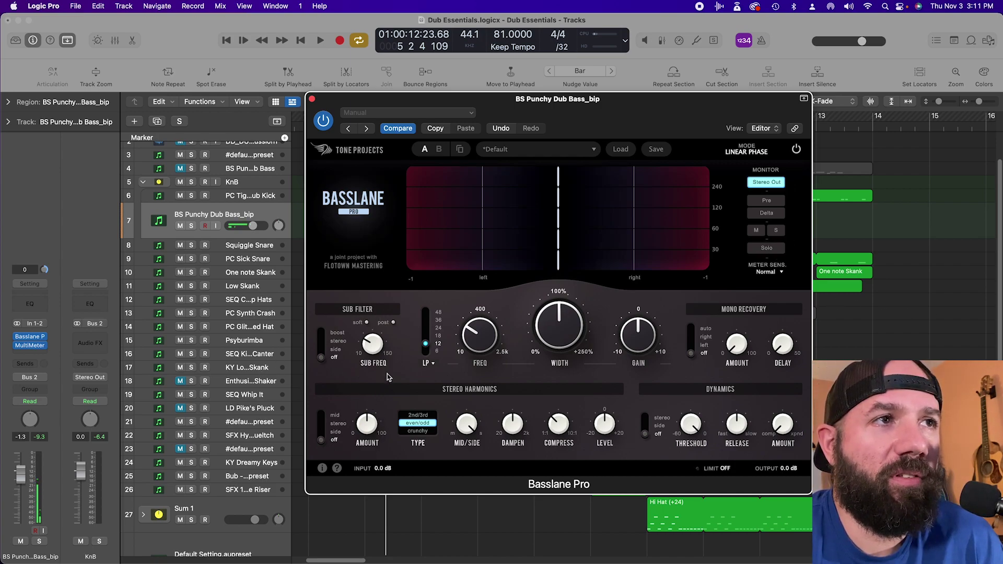
Set the sub filter through side to boost, with Sub Freq 22 Hz and amount 35%.
click(320, 349)
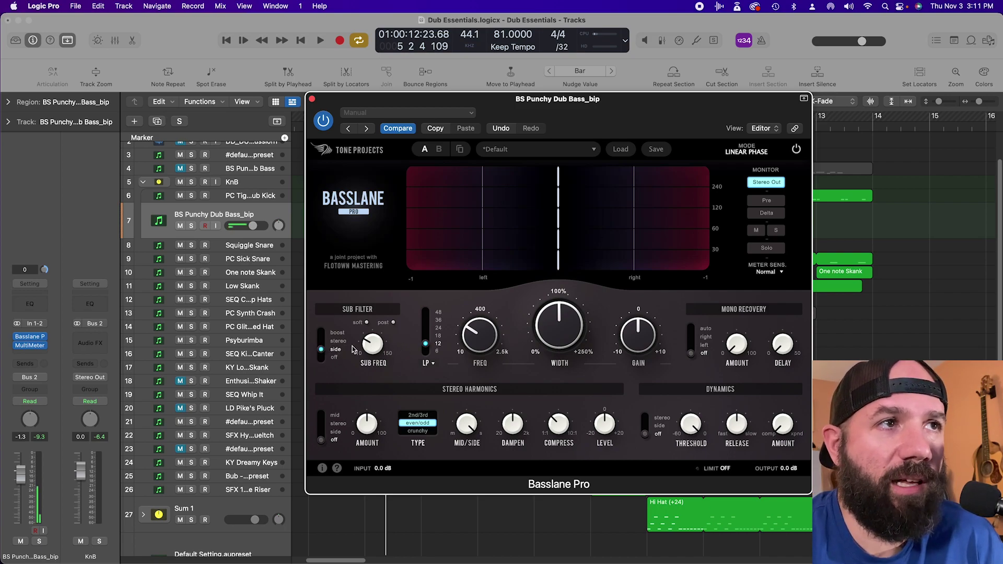
click(366, 308)
drag(366, 308, 374, 168)
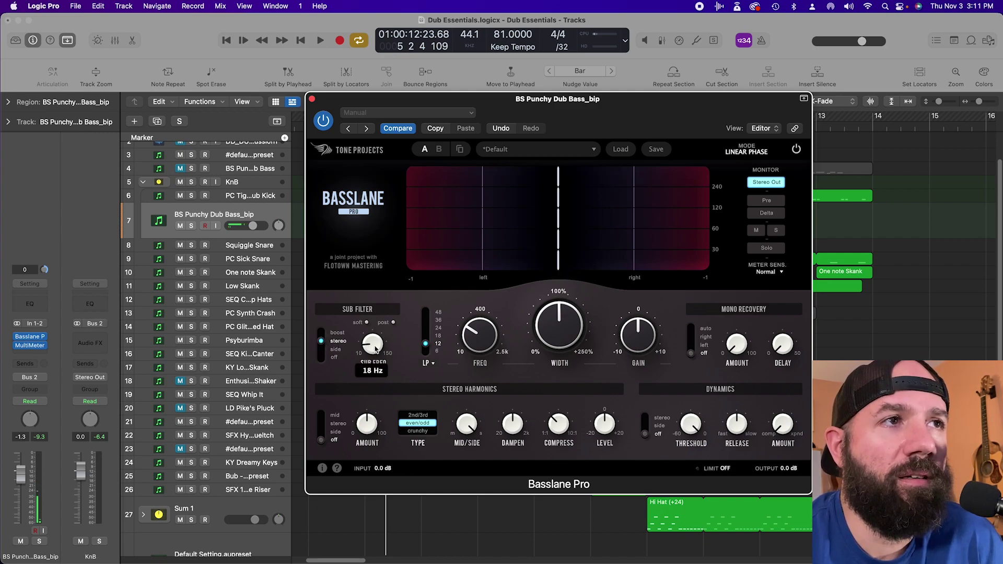
click(322, 336)
mouse_move(366, 334)
mouse_down()
mouse_move(369, 420)
mouse_move(380, 349)
mouse_up()
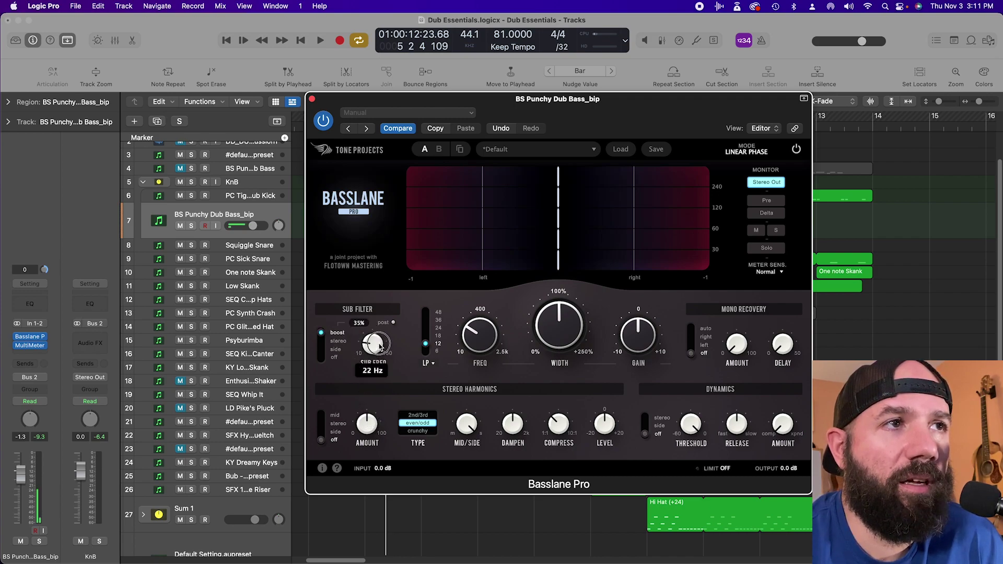
Solo the bass track and, during playback, lower the sub filter amount to 76%.
click(192, 226)
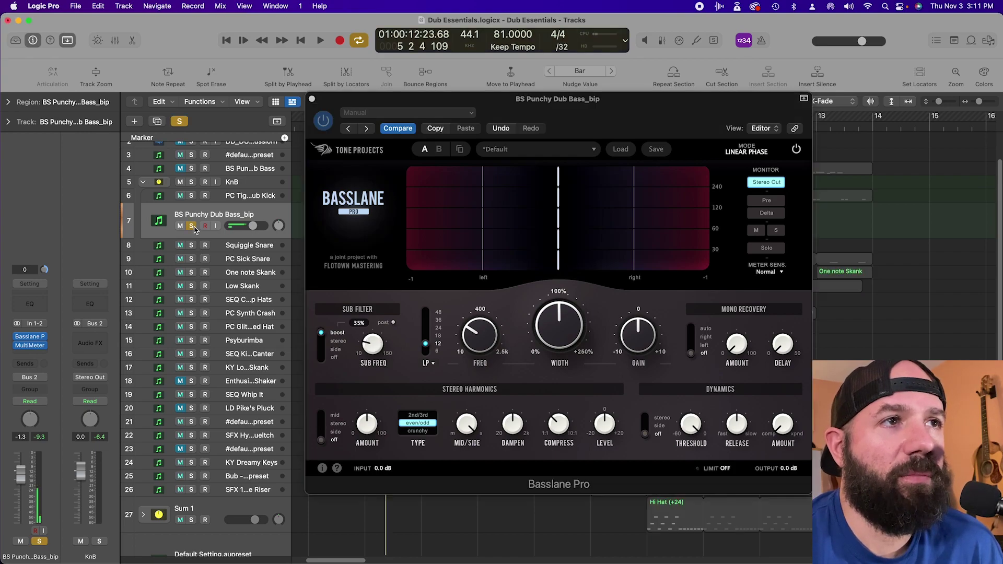
key(space)
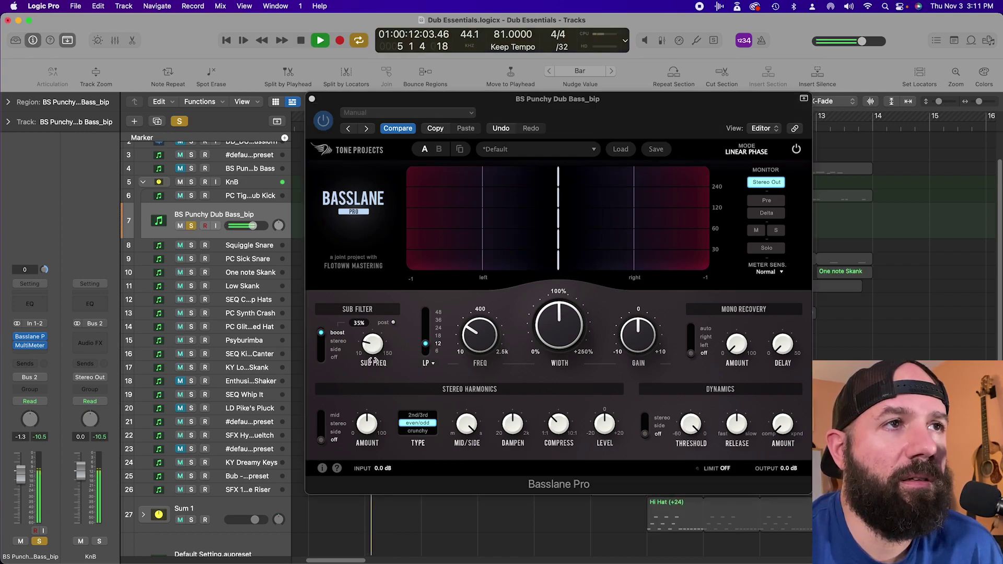
drag(373, 349, 382, 338)
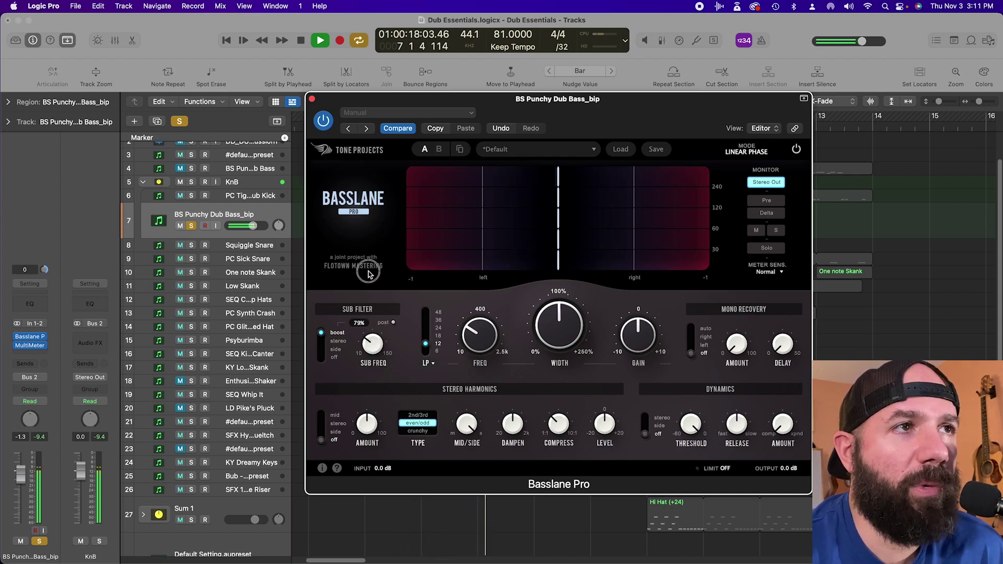
click(370, 344)
drag(359, 324, 369, 347)
click(370, 345)
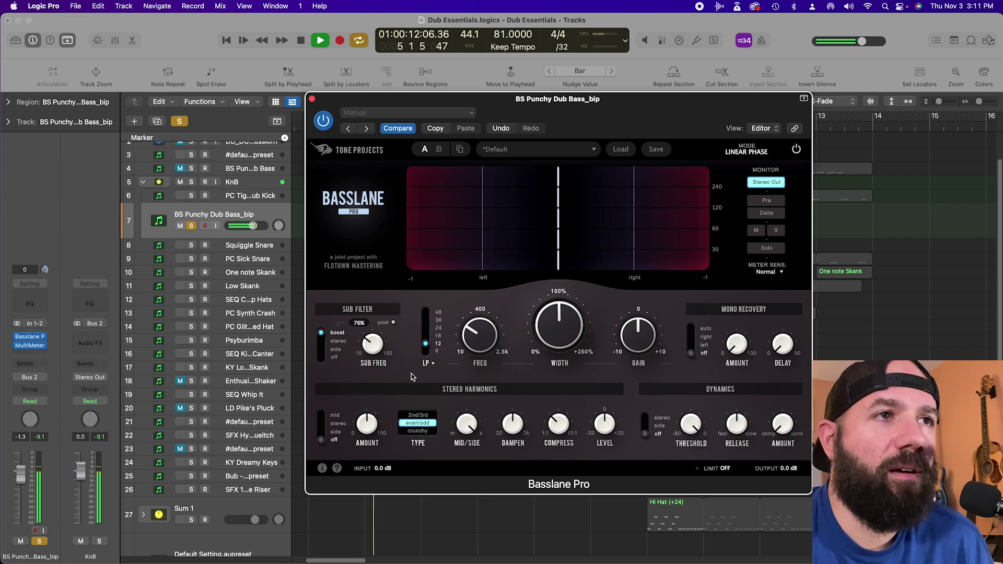
key(space)
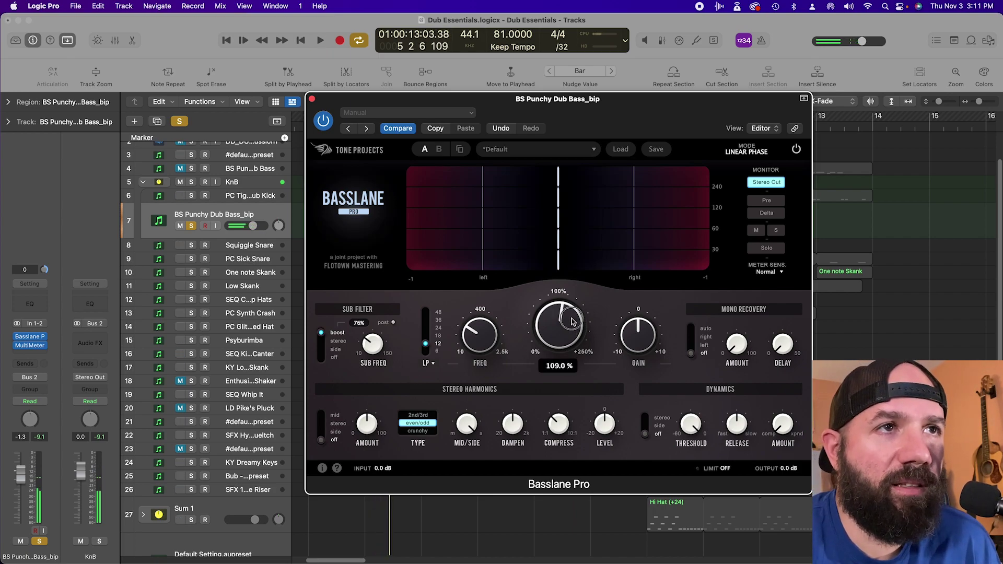
Try and reset the stereo width, then narrow it to about 29% with FREQ near 110 Hz.
drag(573, 314, 600, 318)
key(space)
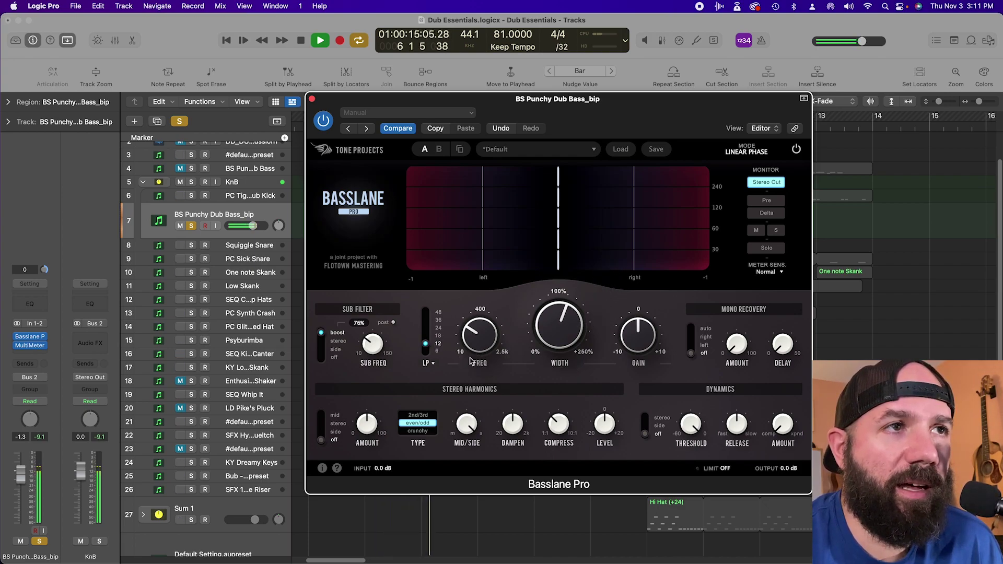
key(space)
double_click(557, 331)
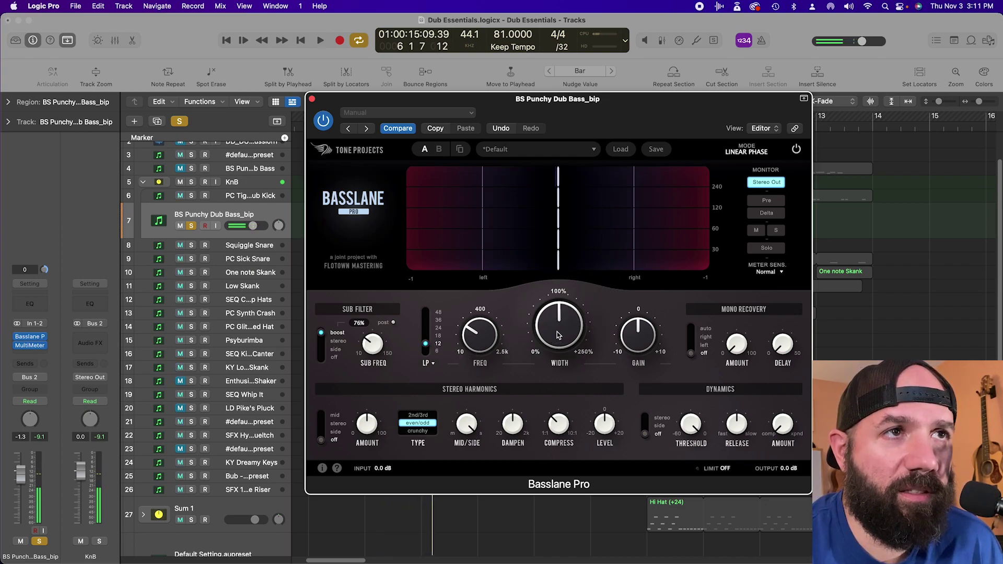
drag(556, 331, 550, 363)
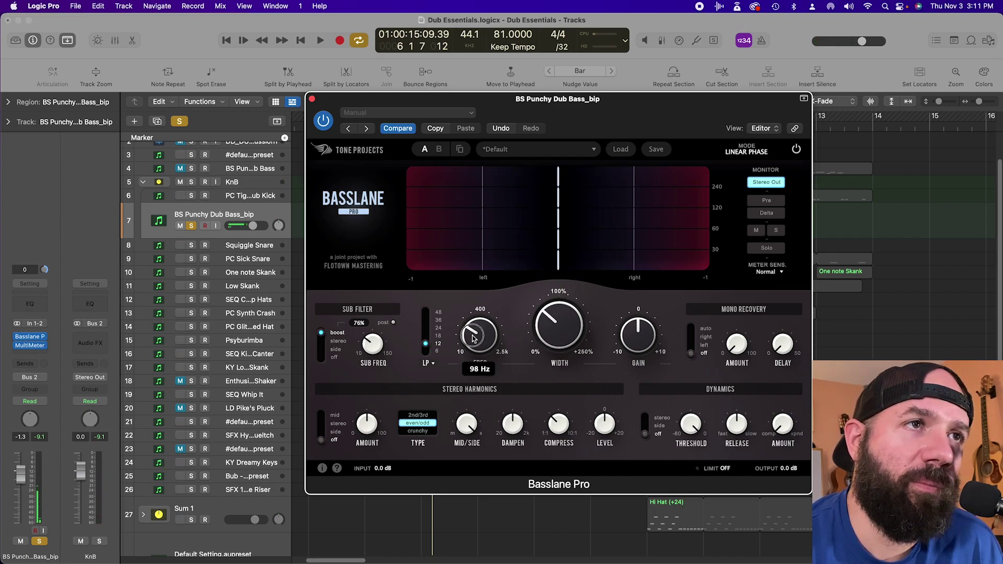
drag(472, 341, 473, 351)
drag(553, 353, 552, 374)
mouse_move(473, 365)
mouse_down()
mouse_move(470, 340)
mouse_move(467, 365)
mouse_up()
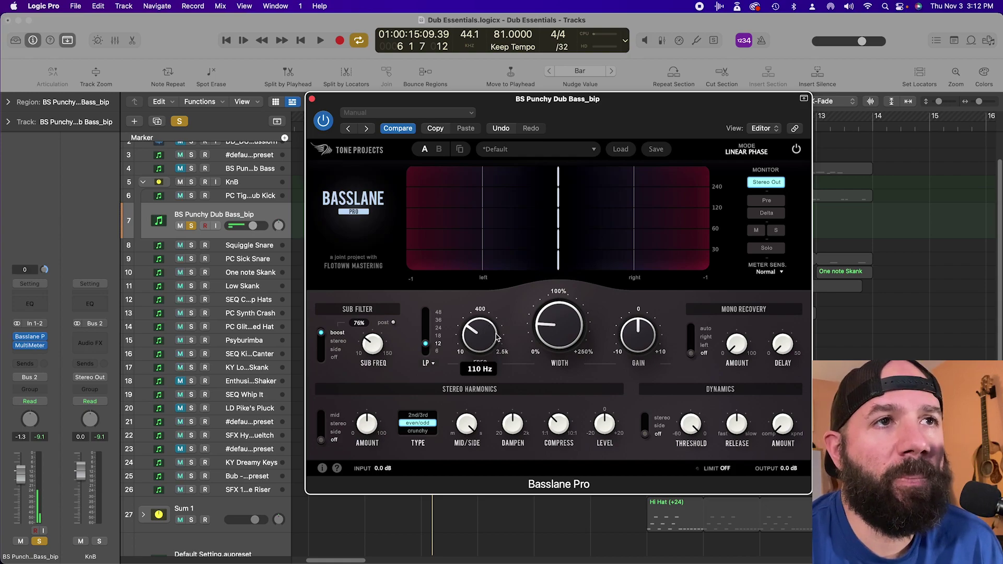
Cycle the Stereo Harmonics mode switch through side and stereo, ending on mid.
mouse_move(633, 345)
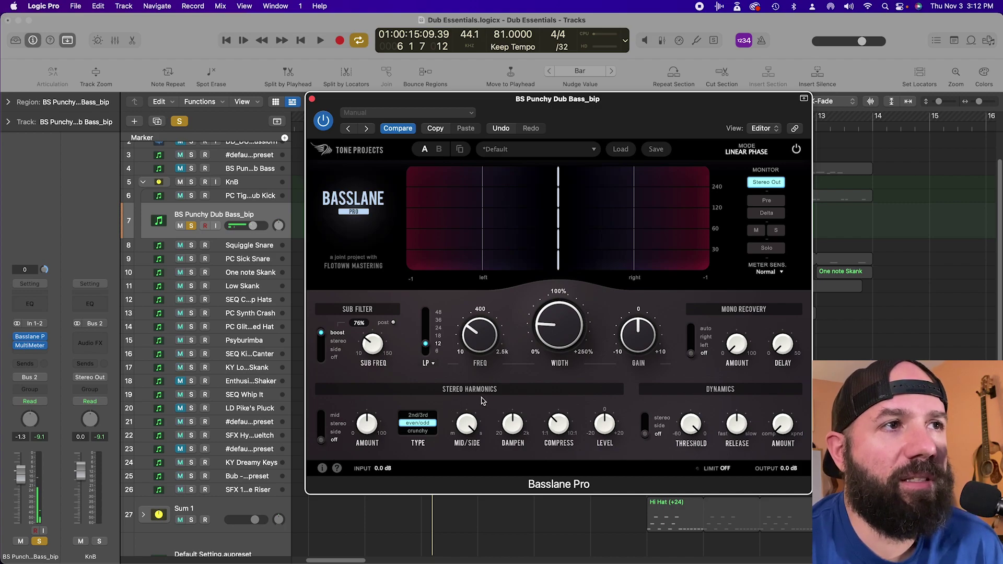
click(322, 436)
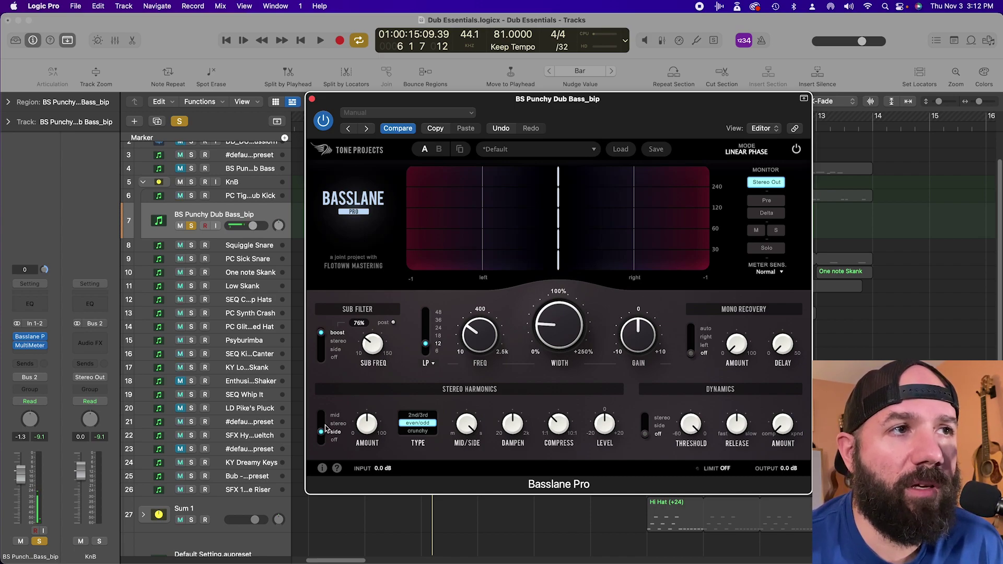
click(323, 424)
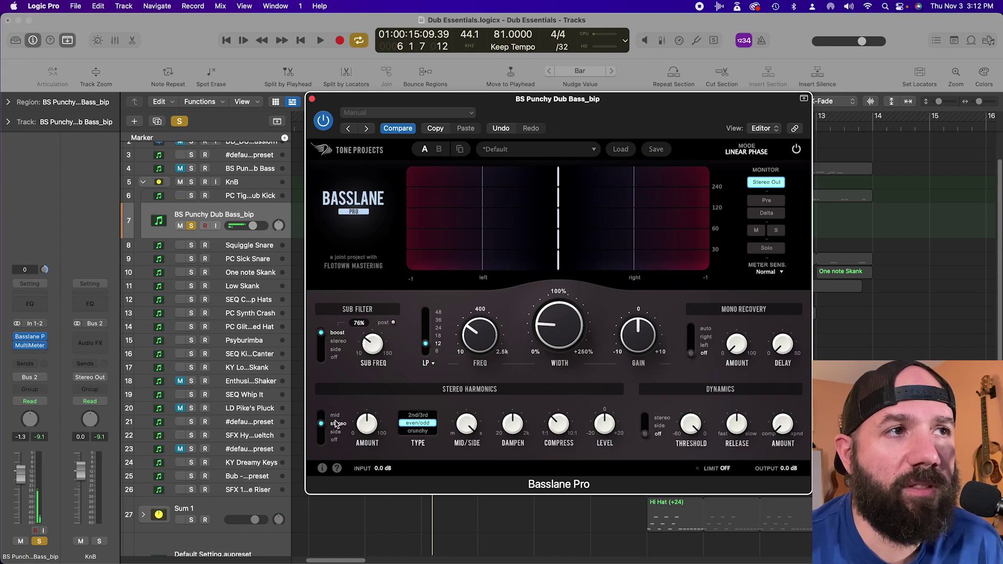
click(320, 418)
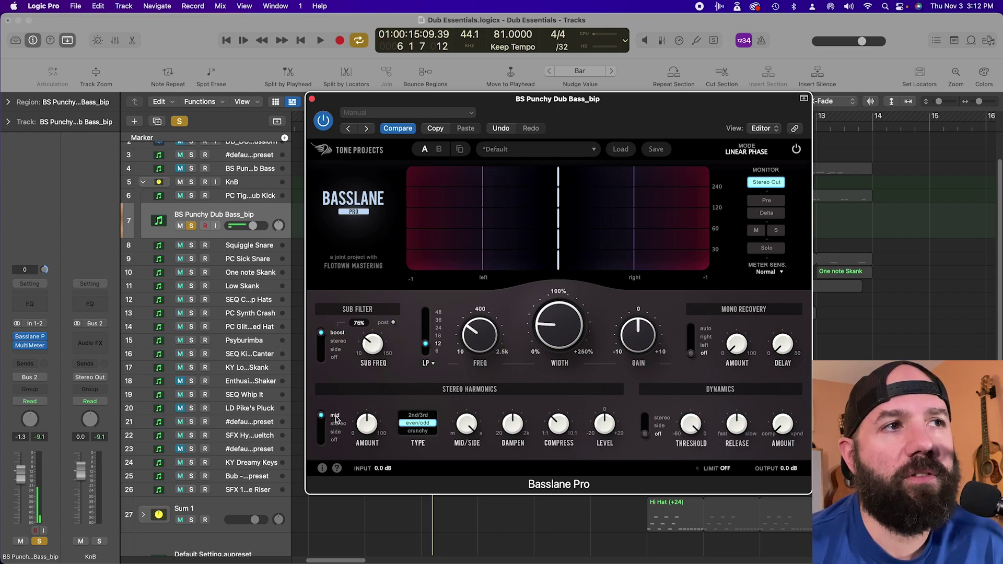
Choose the 2nd/3rd harmonics type and, while playing, set the amount around 57%.
mouse_move(364, 439)
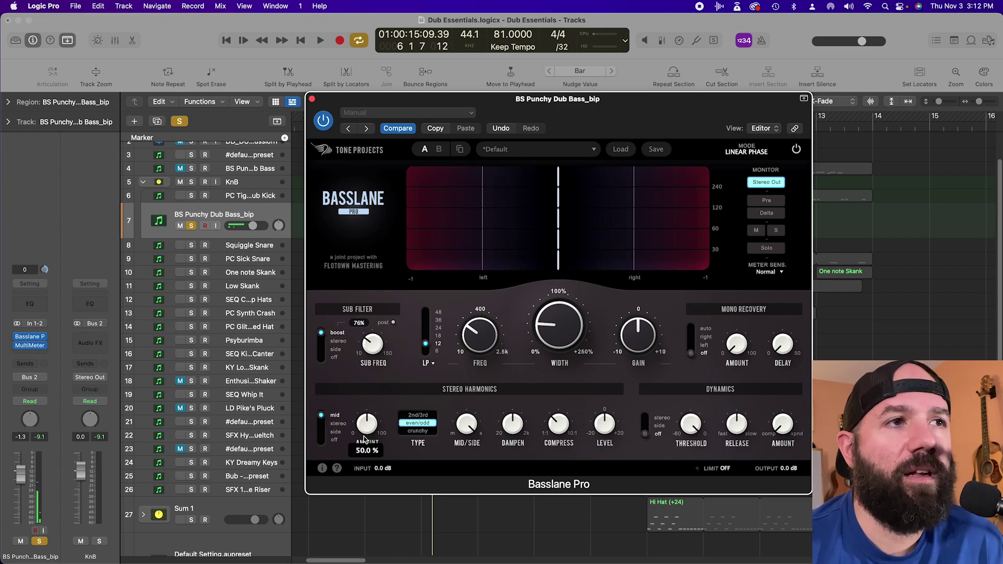
drag(372, 465, 384, 531)
click(418, 415)
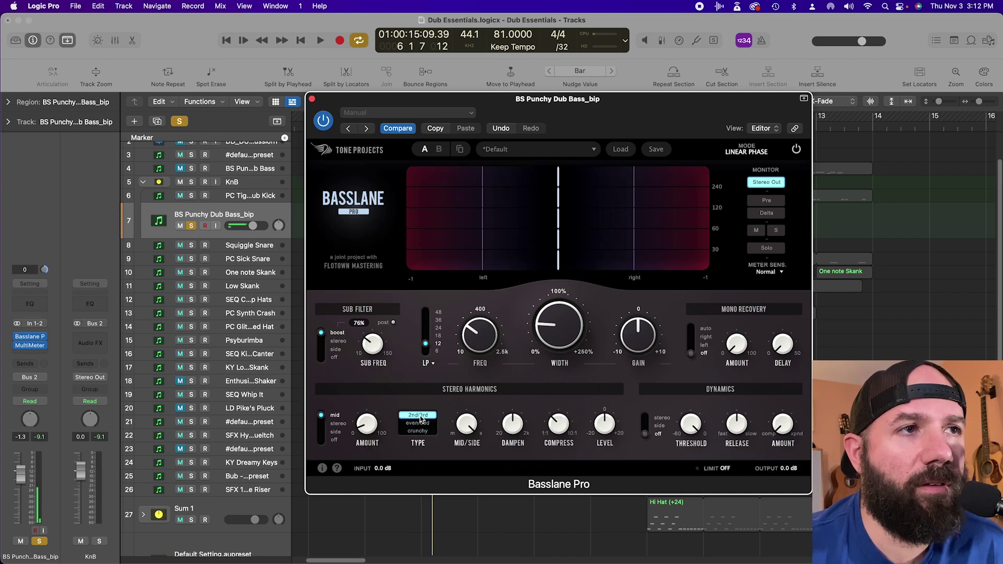
drag(370, 432, 374, 318)
key(space)
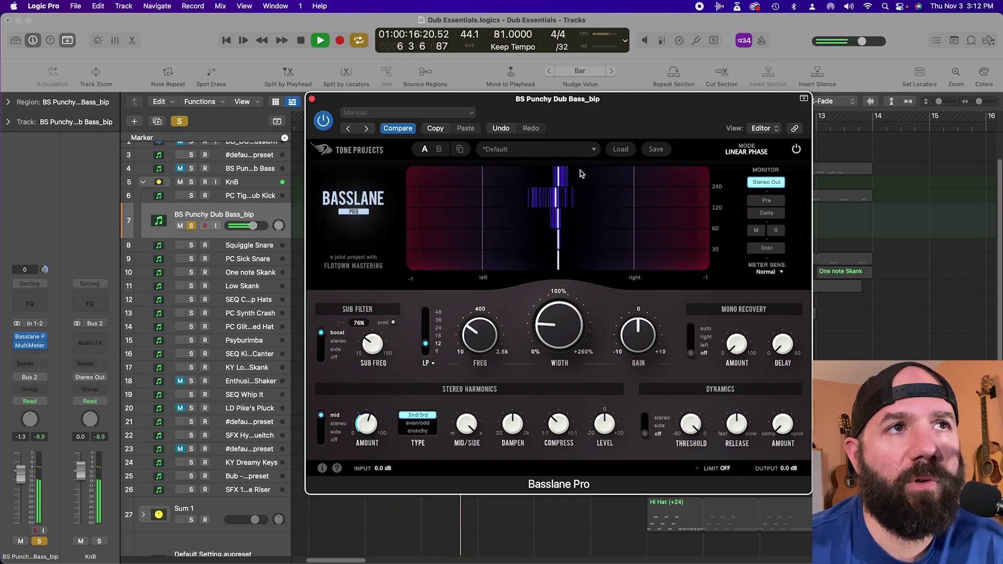
drag(370, 428, 374, 427)
Set the harmonics mid/side balance to M27 / S73 and the amount to about 62%.
mouse_move(469, 432)
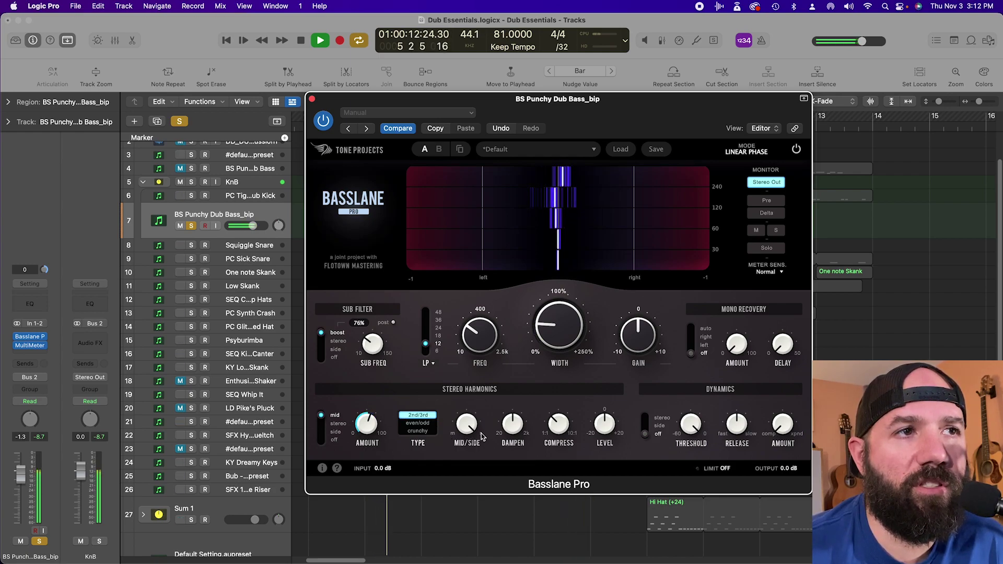
drag(468, 426, 469, 563)
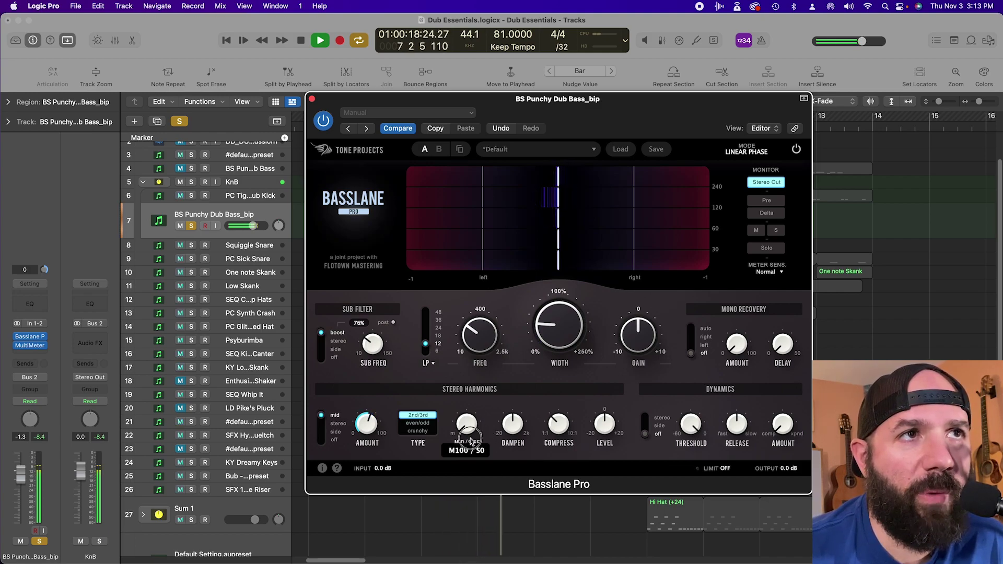
drag(367, 424, 369, 424)
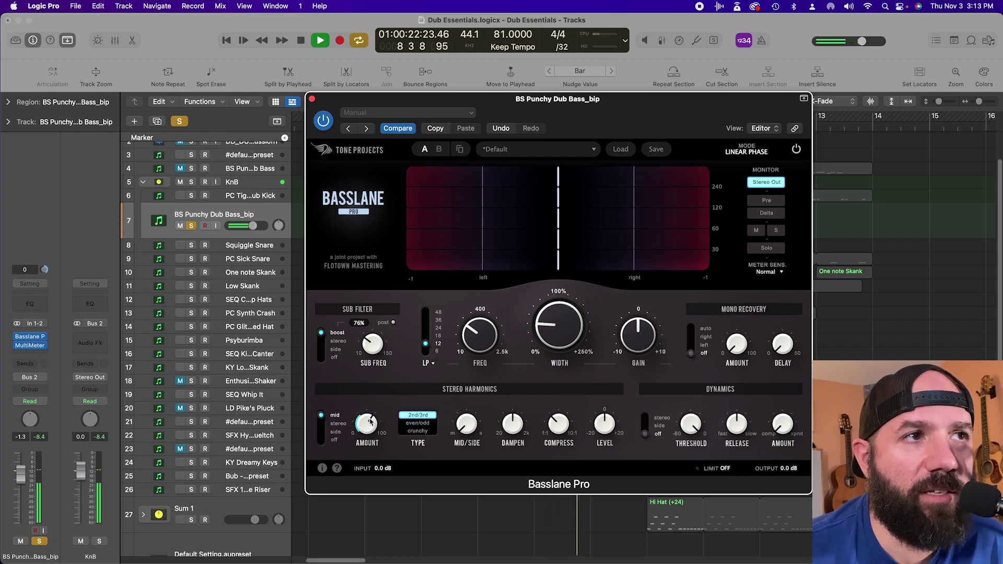
drag(467, 420, 492, 229)
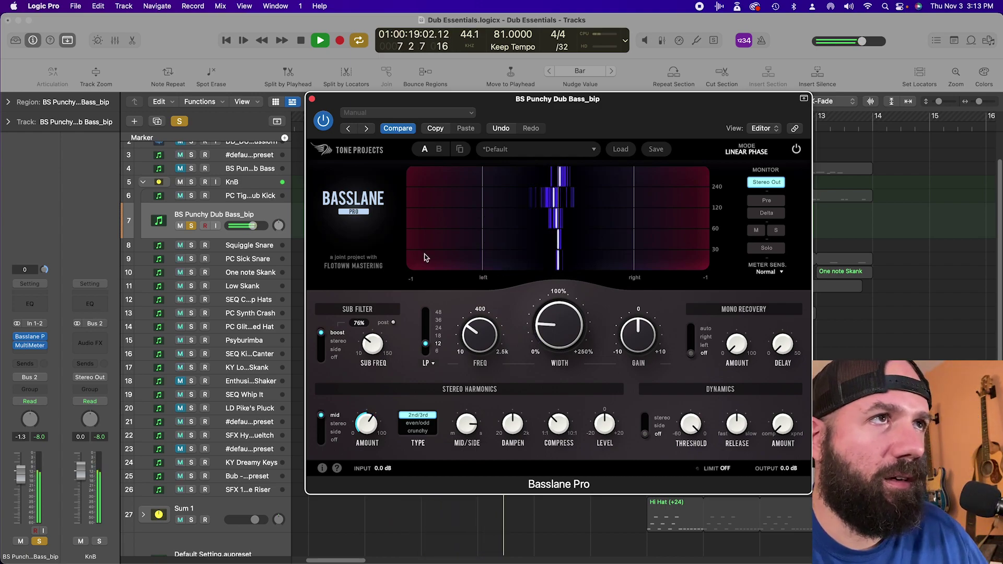
Unsolo the bass track, raise the harmonics level to 5.2 dB, and monitor Stereo Out.
click(180, 122)
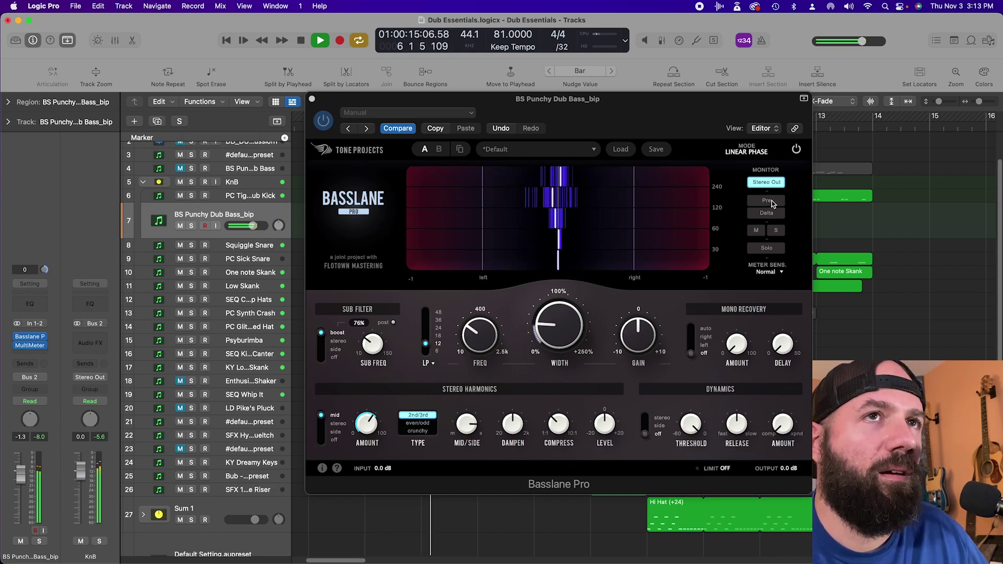
mouse_move(599, 433)
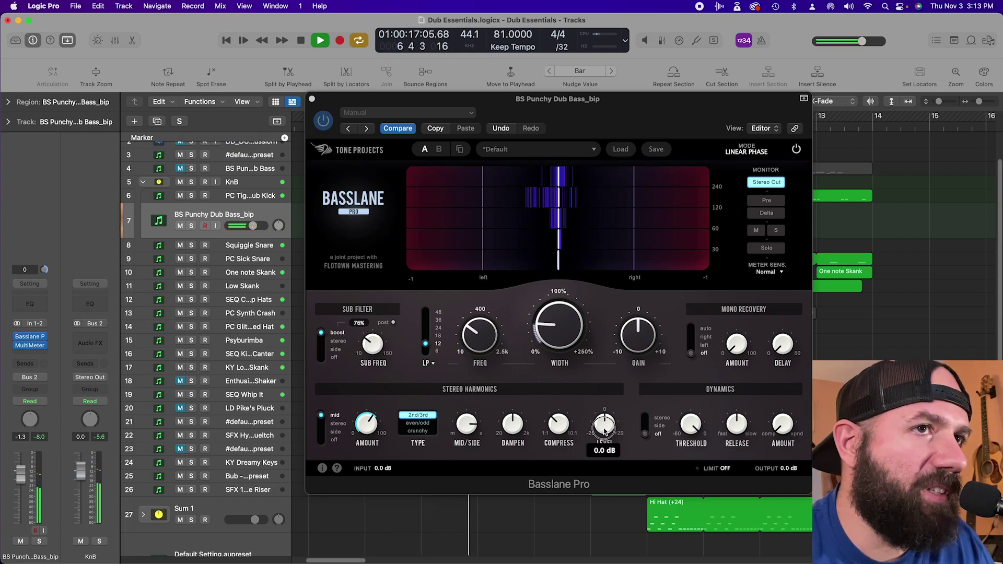
drag(604, 430, 615, 386)
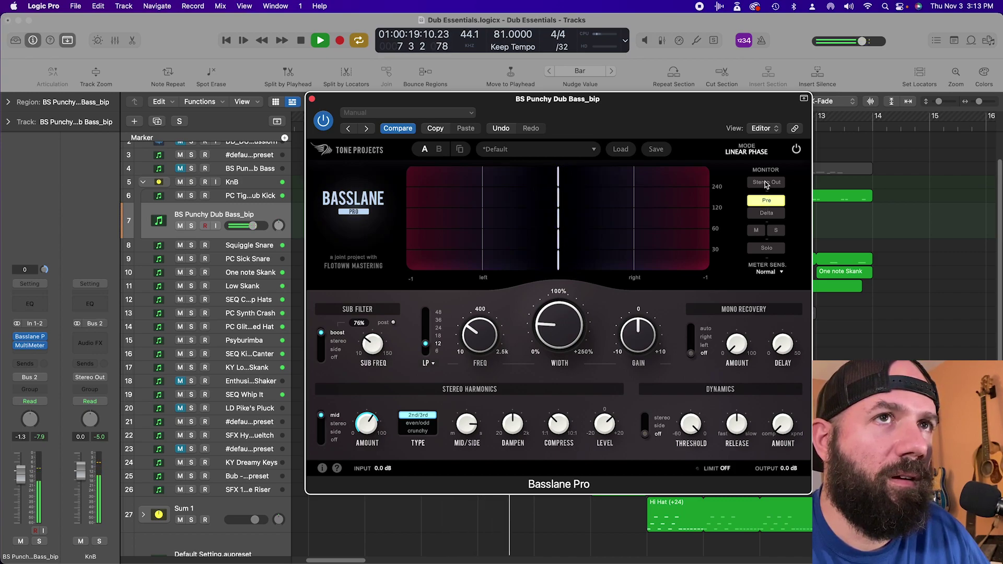
click(766, 182)
With the bass soloed and playing, set harmonics amount to ~77% and mid/side toward M5/S95.
mouse_move(607, 427)
mouse_move(578, 342)
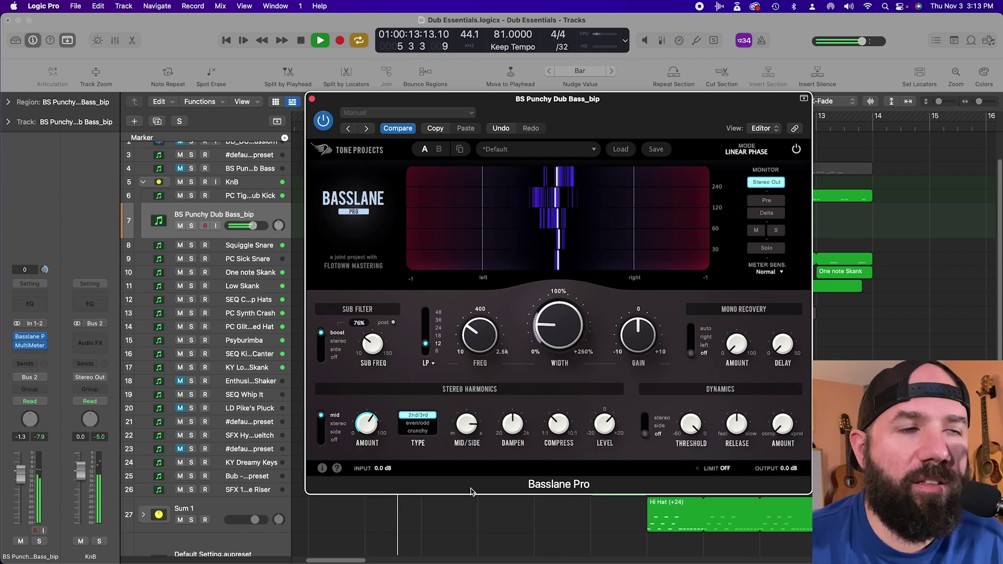
click(23, 474)
key(space)
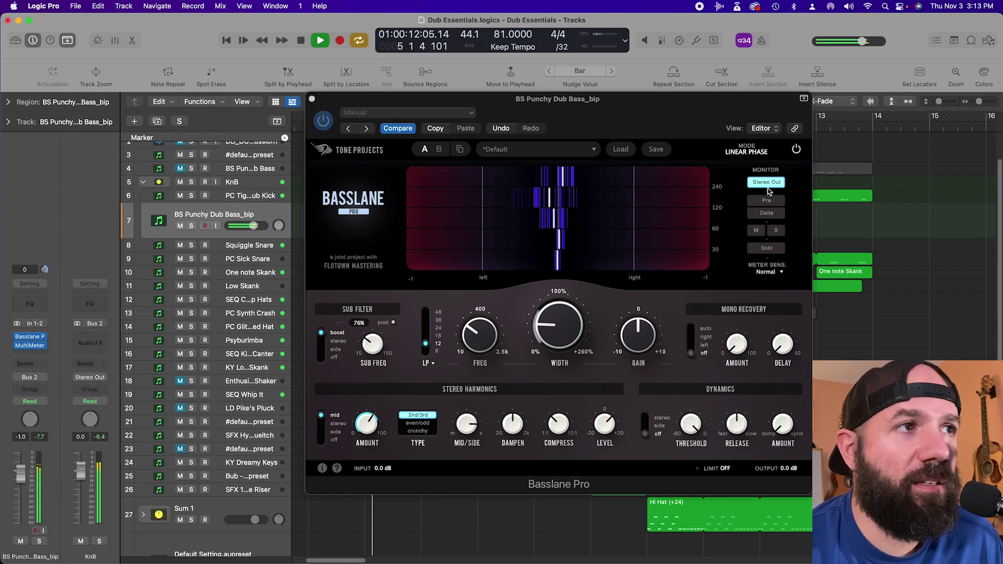
click(191, 226)
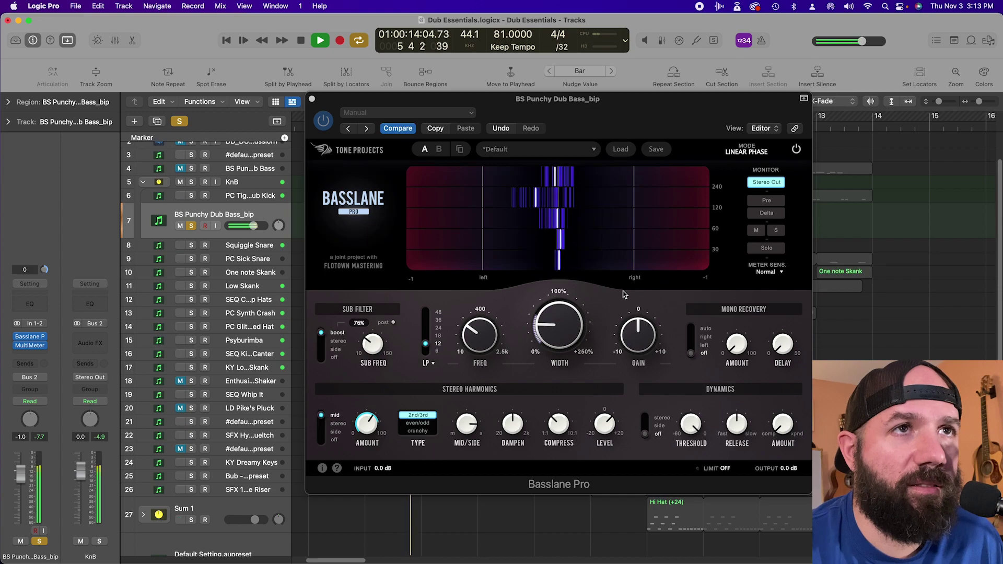
click(368, 418)
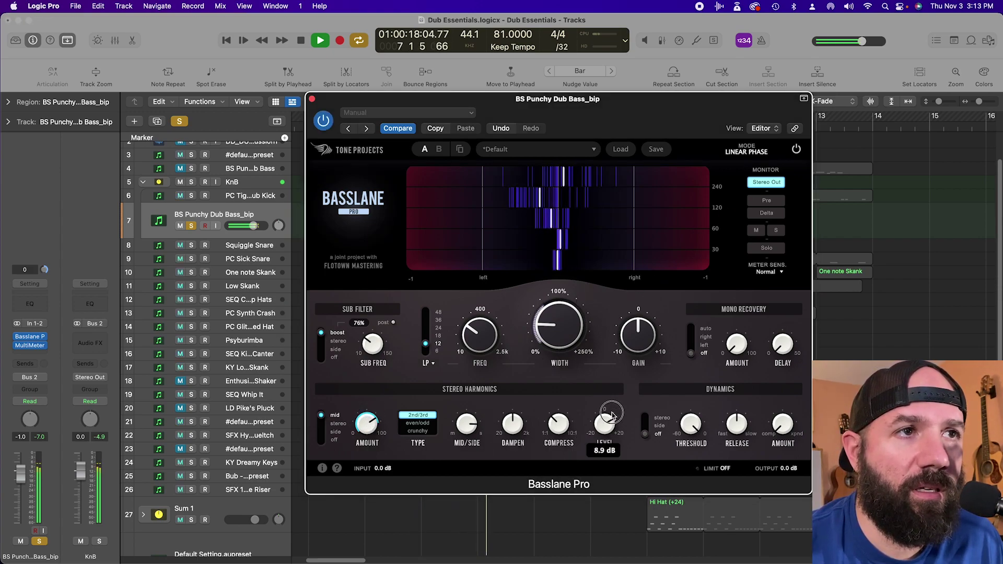
mouse_move(468, 419)
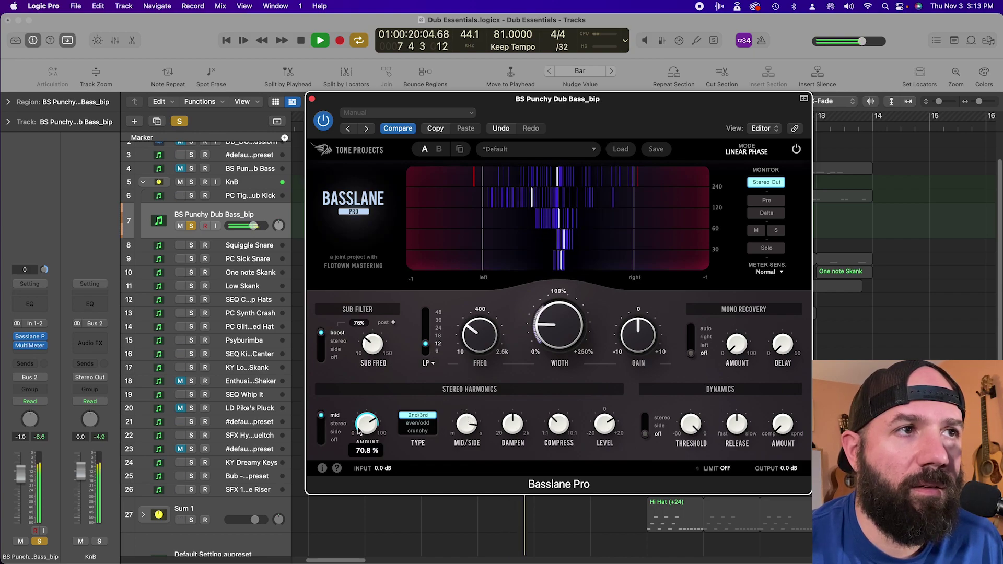
mouse_move(367, 420)
mouse_down()
mouse_move(360, 411)
mouse_move(372, 408)
mouse_up()
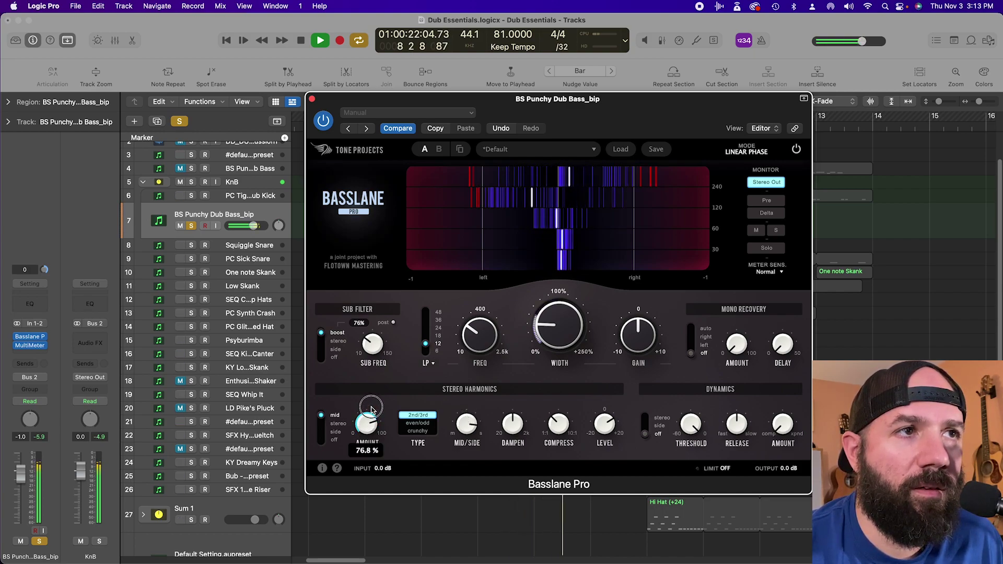
drag(466, 420, 464, 406)
Restart playback and set the harmonics mid/side balance to M10/S90.
key(space)
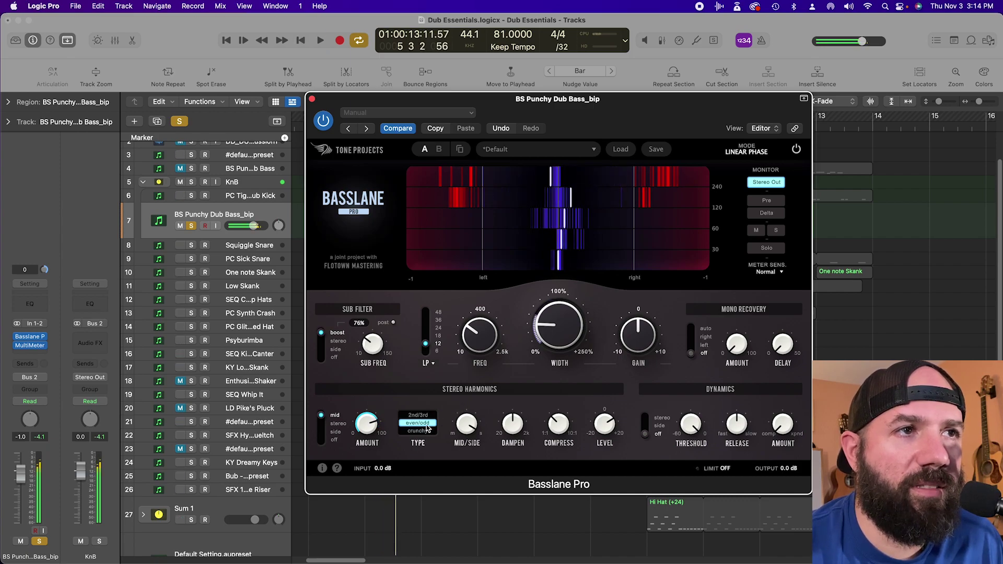
key(space)
drag(460, 439, 472, 438)
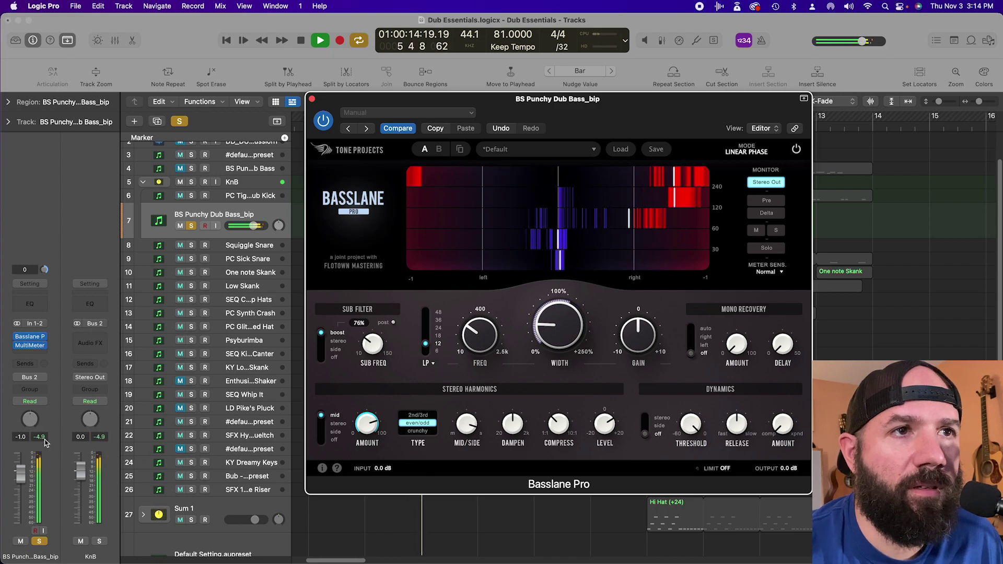
Engage the limiter around -1.6 dB, lower harmonics amount to ~52%, and widen stereo width to ~142%.
click(771, 497)
mouse_move(730, 469)
mouse_down()
mouse_move(731, 489)
mouse_move(734, 472)
mouse_up()
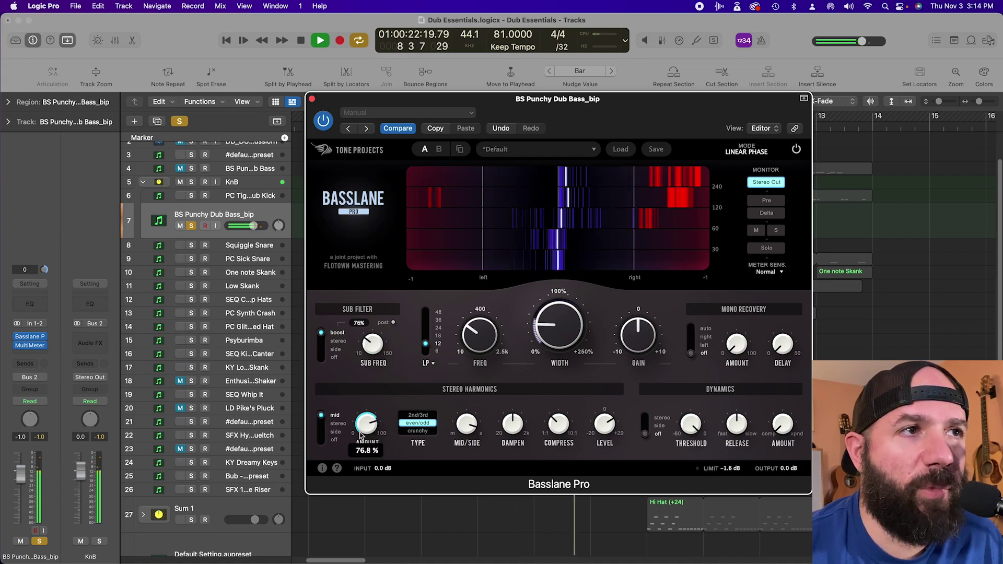
drag(367, 424, 366, 483)
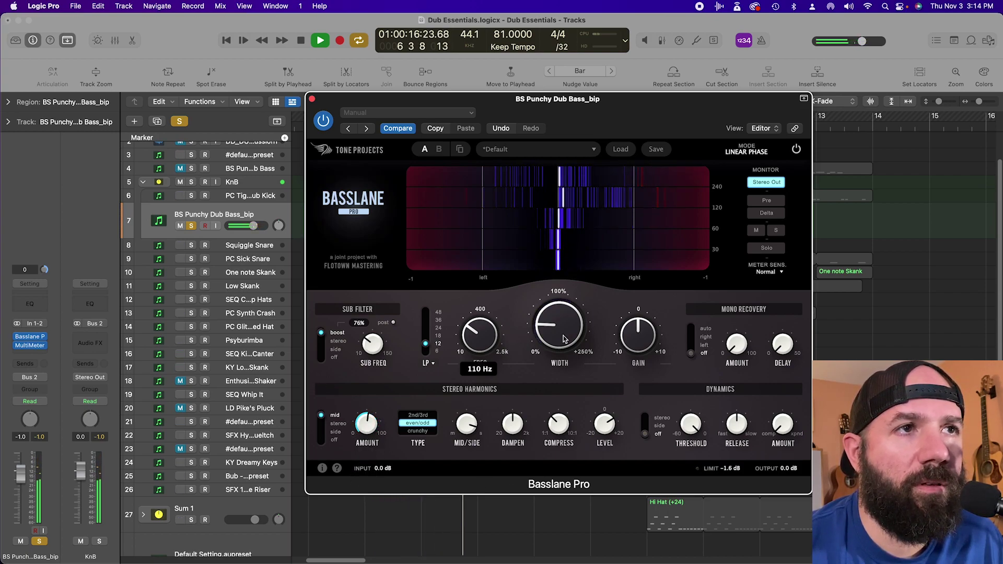
drag(560, 343, 577, 234)
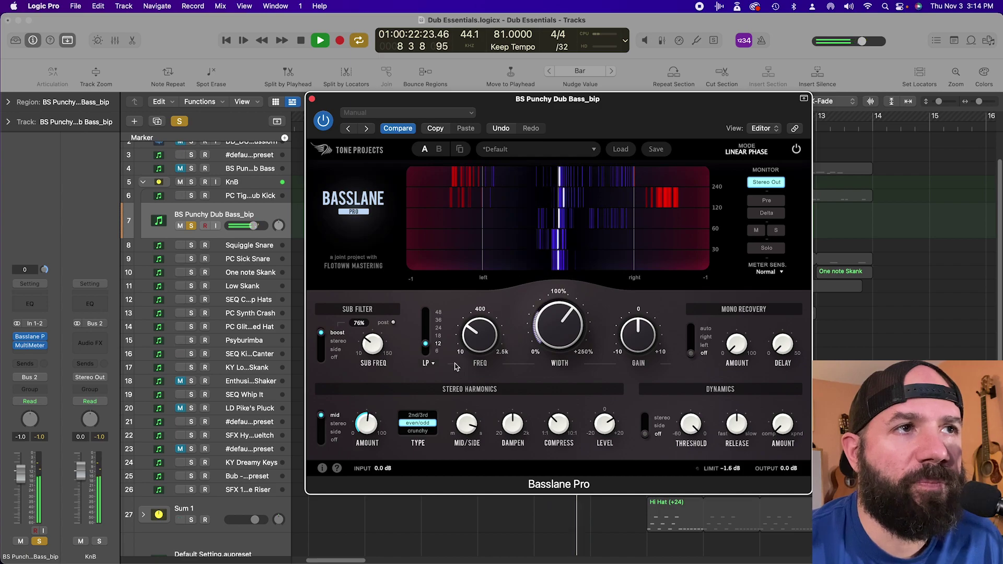
Stop playback and make the sub filter a band-pass at about 303 Hz.
key(space)
click(433, 367)
click(457, 389)
mouse_move(489, 343)
mouse_down()
mouse_move(502, 296)
mouse_move(500, 333)
mouse_up()
Compare input and output, trim gain about 1.5 dB, and monitor only the soloed side signal.
key(space)
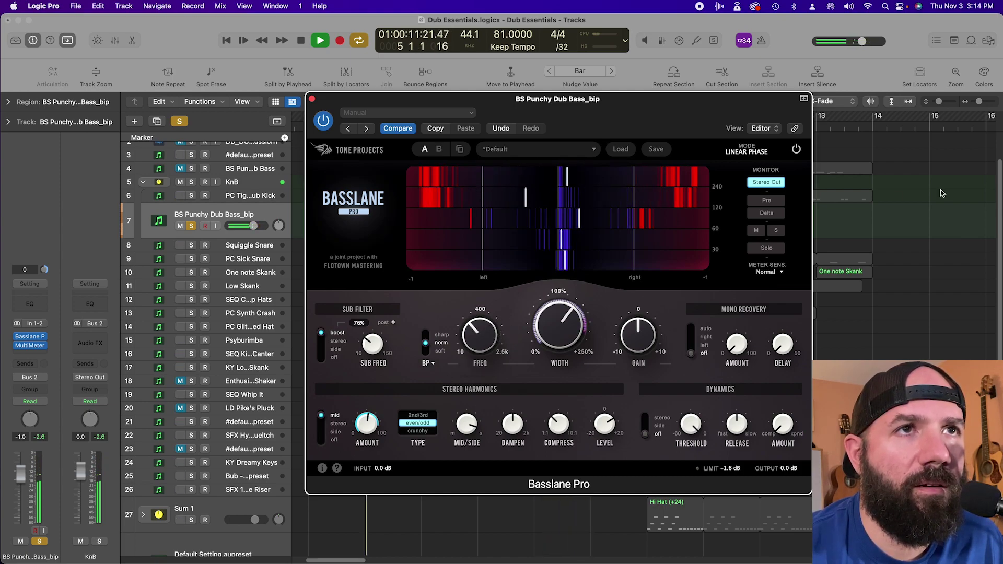
click(781, 204)
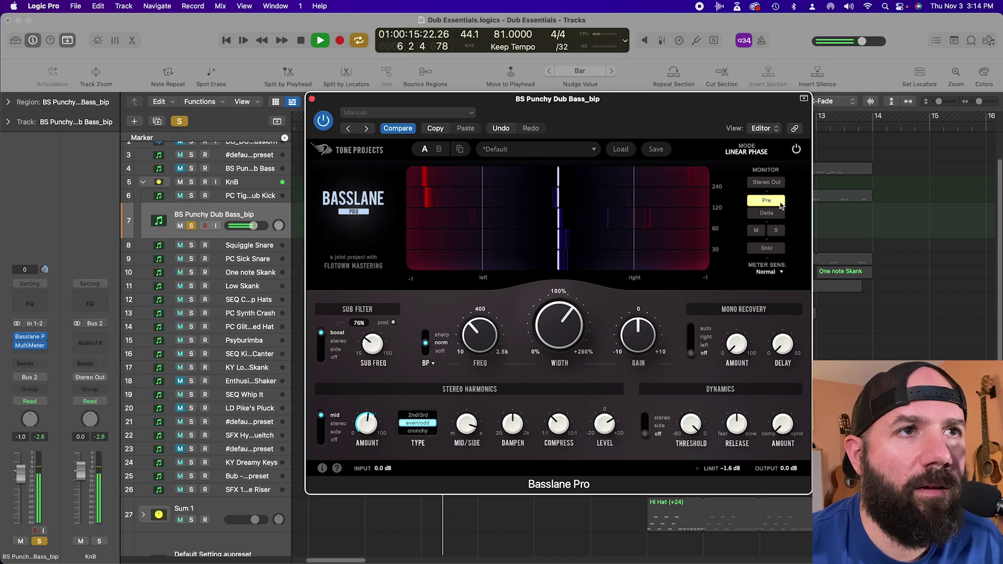
click(766, 182)
drag(637, 335, 635, 360)
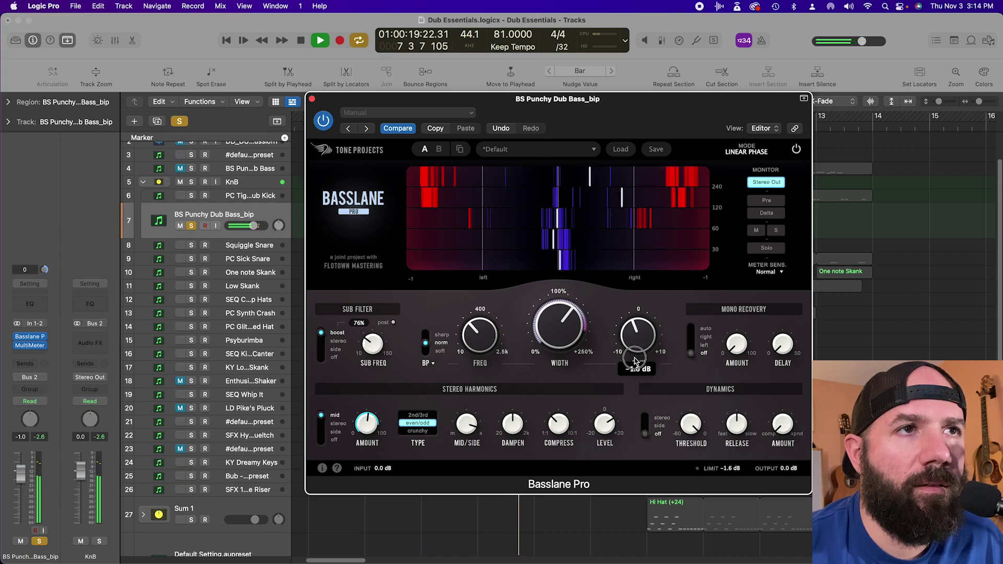
click(766, 248)
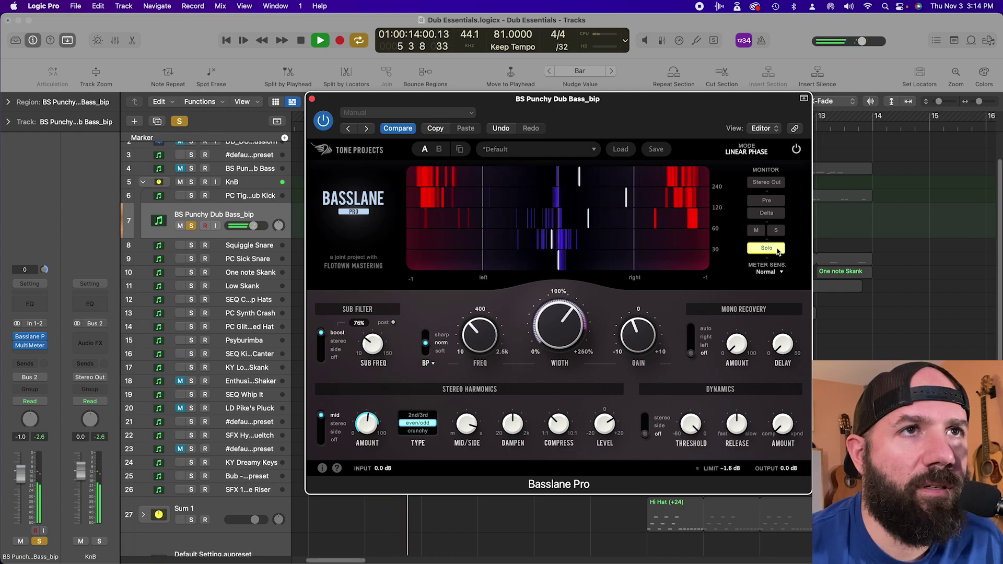
click(776, 230)
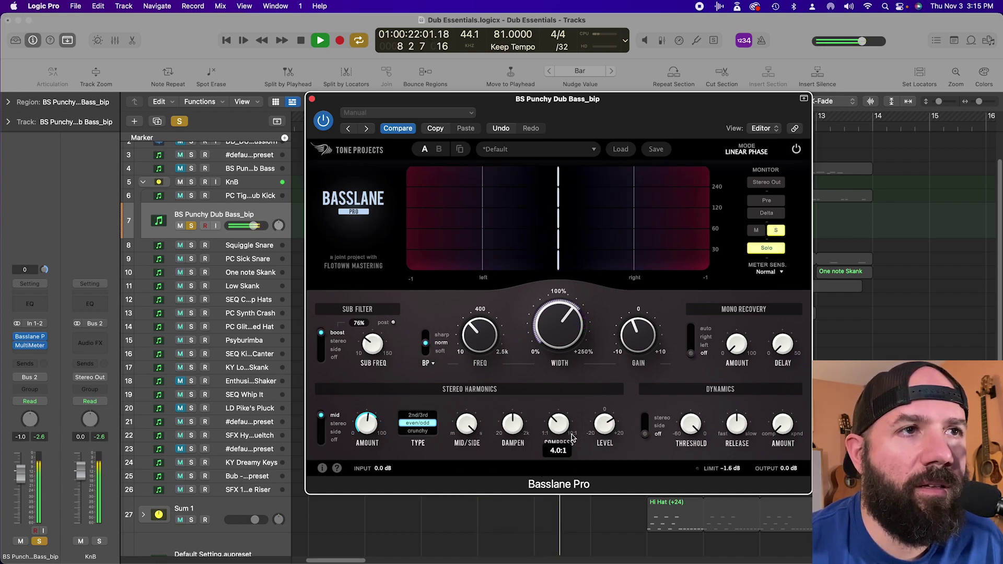
Set the harmonics compression to about 8:1.
mouse_move(565, 428)
drag(566, 428, 573, 468)
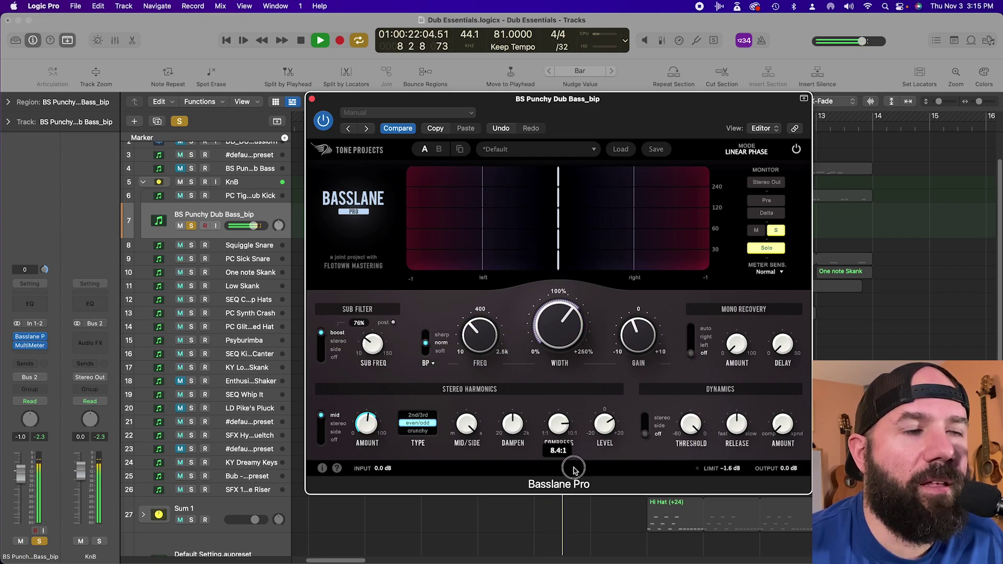
mouse_move(594, 432)
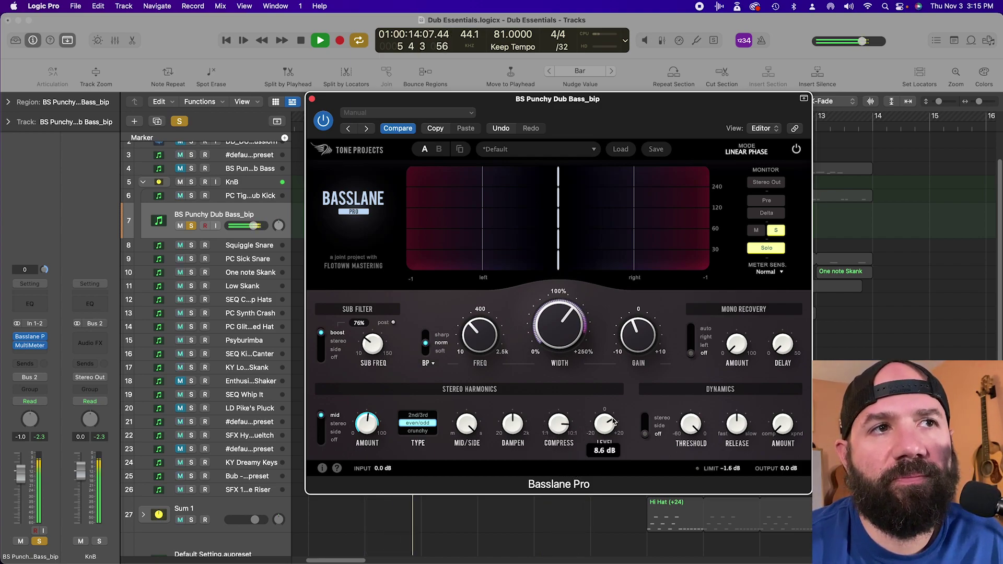
mouse_move(560, 433)
drag(561, 433, 565, 438)
Turn off solo and side listening and monitor the full processed stereo output.
mouse_move(748, 331)
click(776, 235)
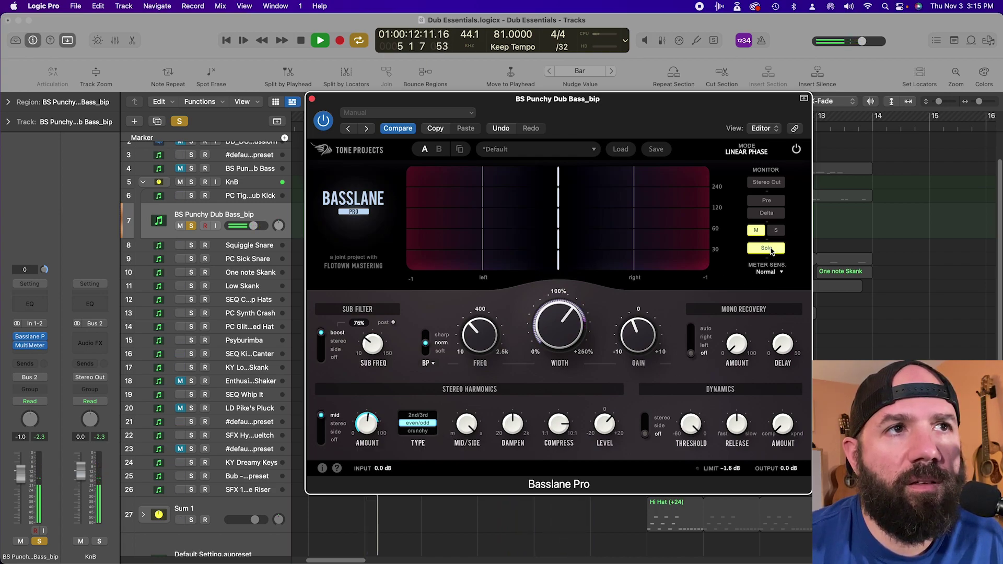
click(770, 249)
click(758, 233)
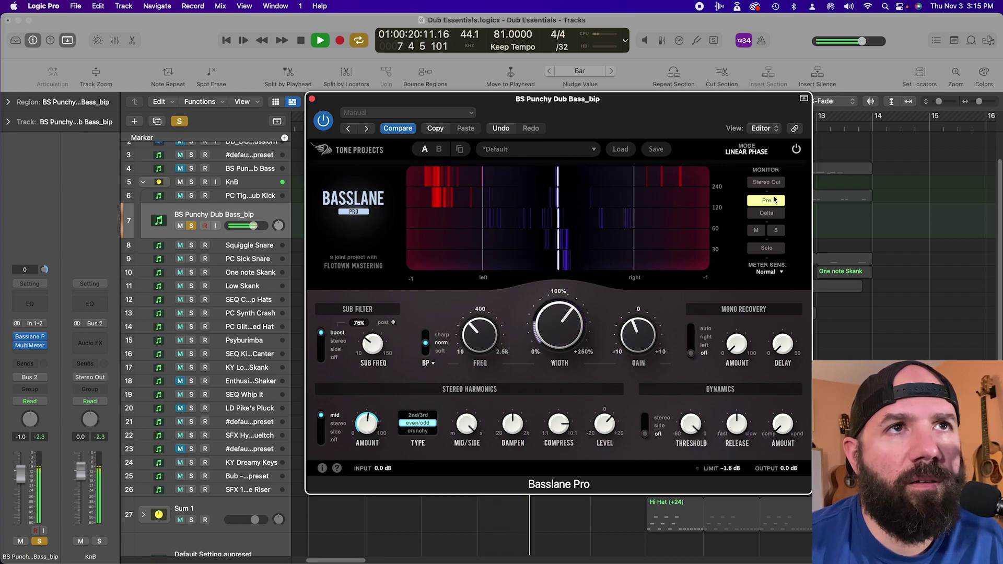
click(766, 182)
mouse_move(556, 439)
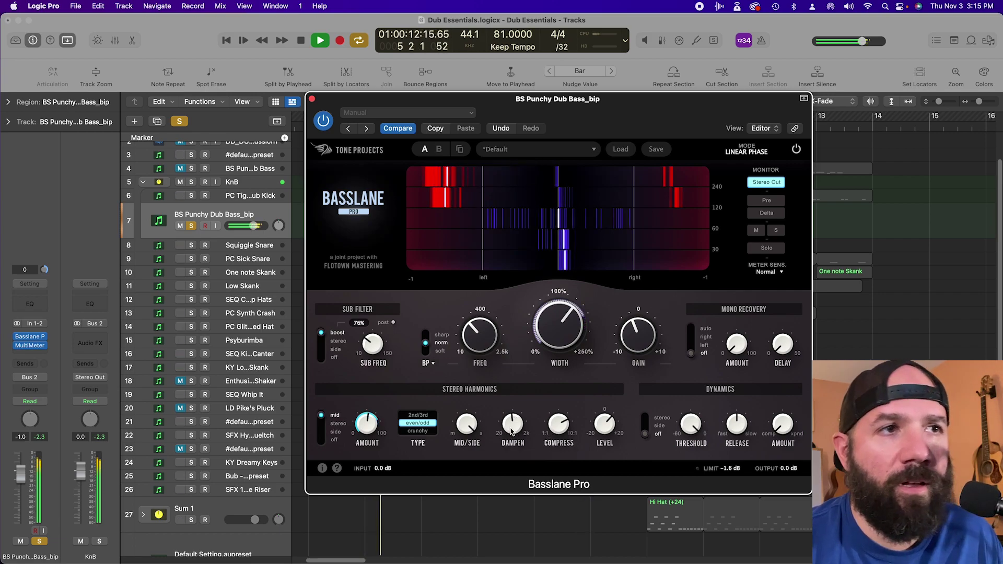
Lower the harmonics dampen cutoff from about 556 Hz to roughly 149 Hz, auditioning with playback.
mouse_move(512, 431)
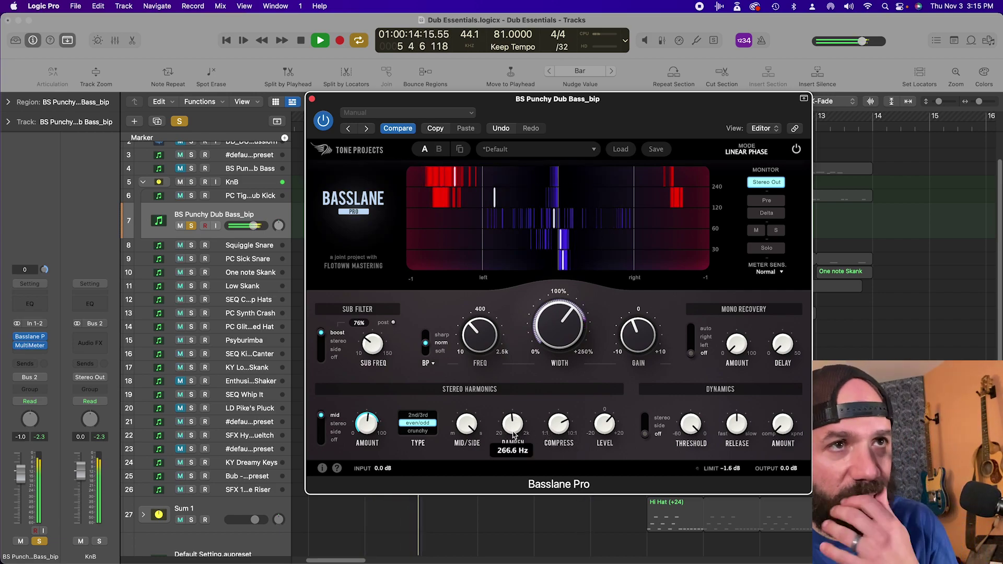
key(space)
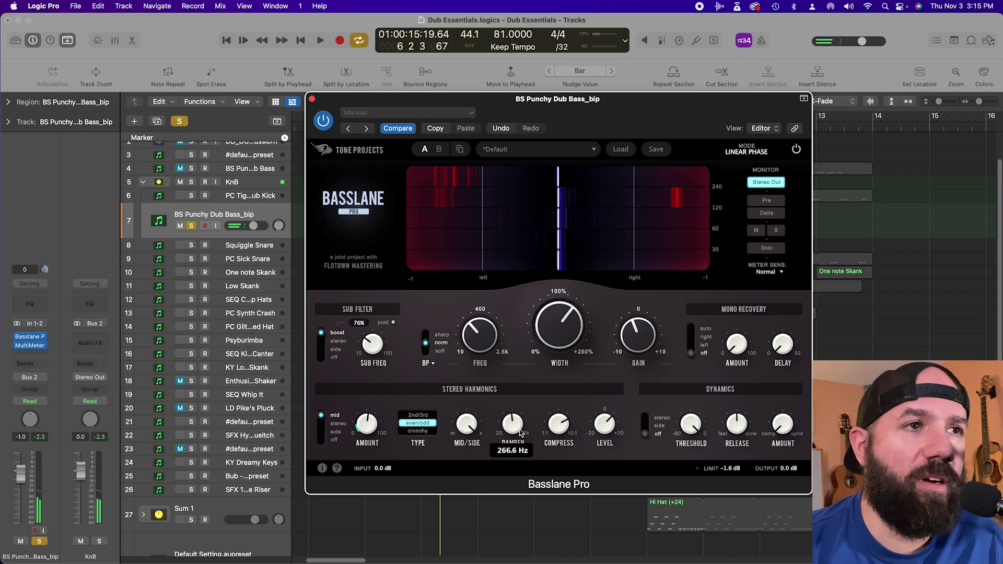
drag(512, 388, 511, 433)
key(space)
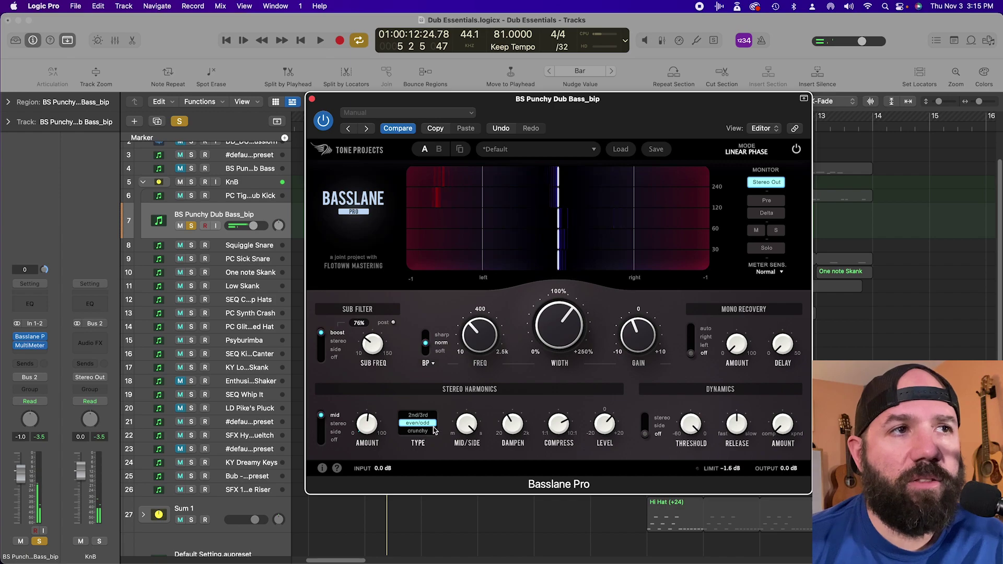
mouse_move(520, 429)
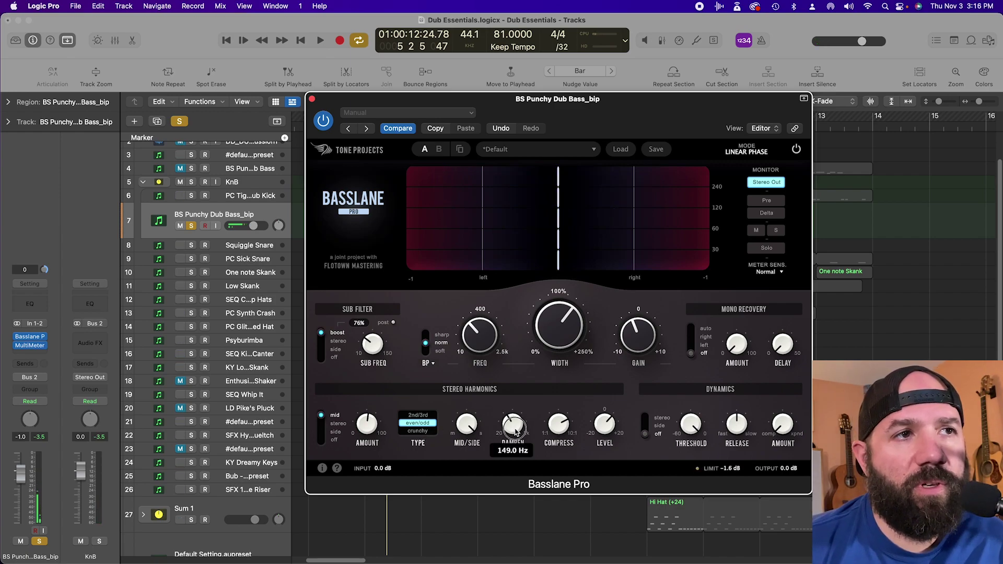
drag(519, 431, 520, 438)
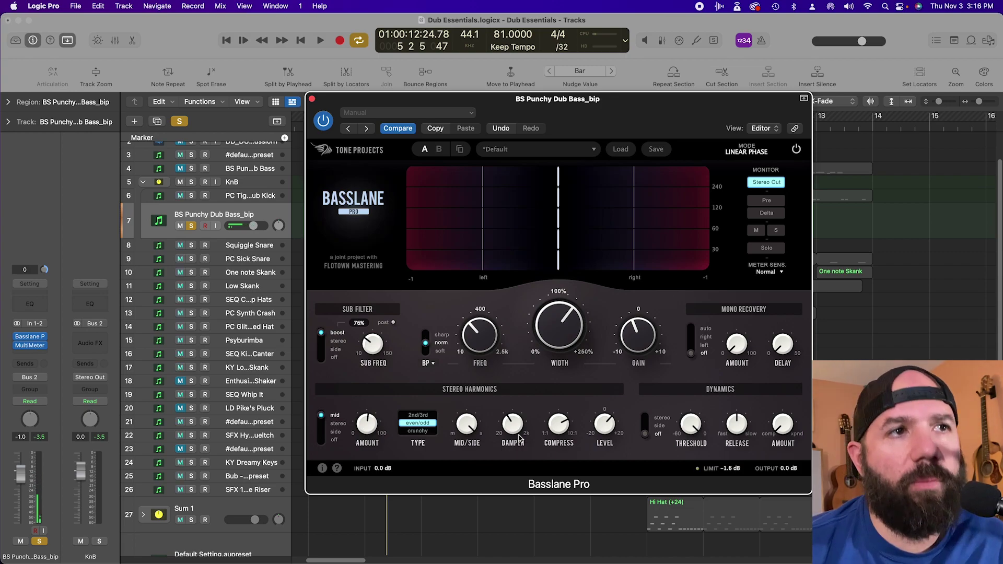
mouse_move(507, 426)
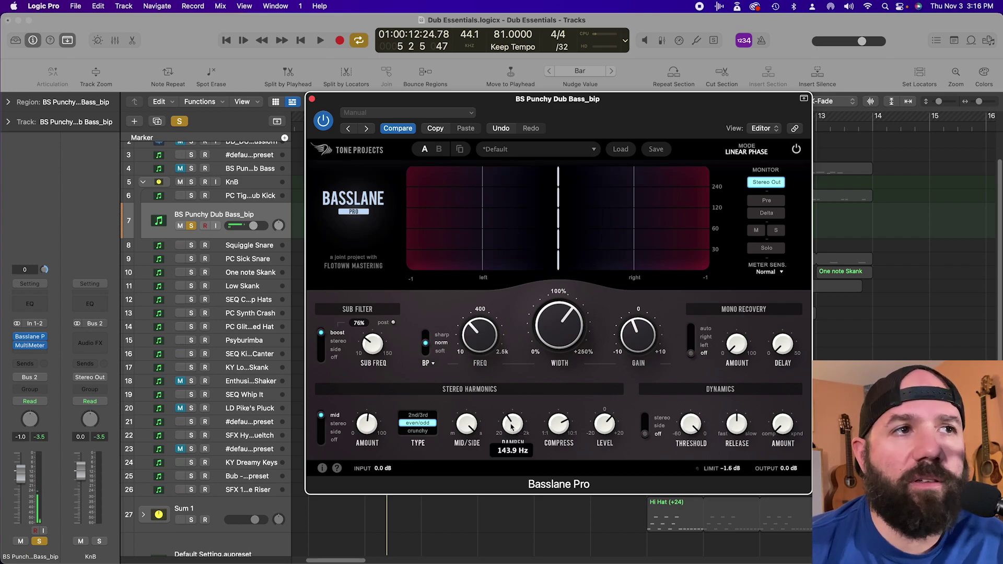
key(space)
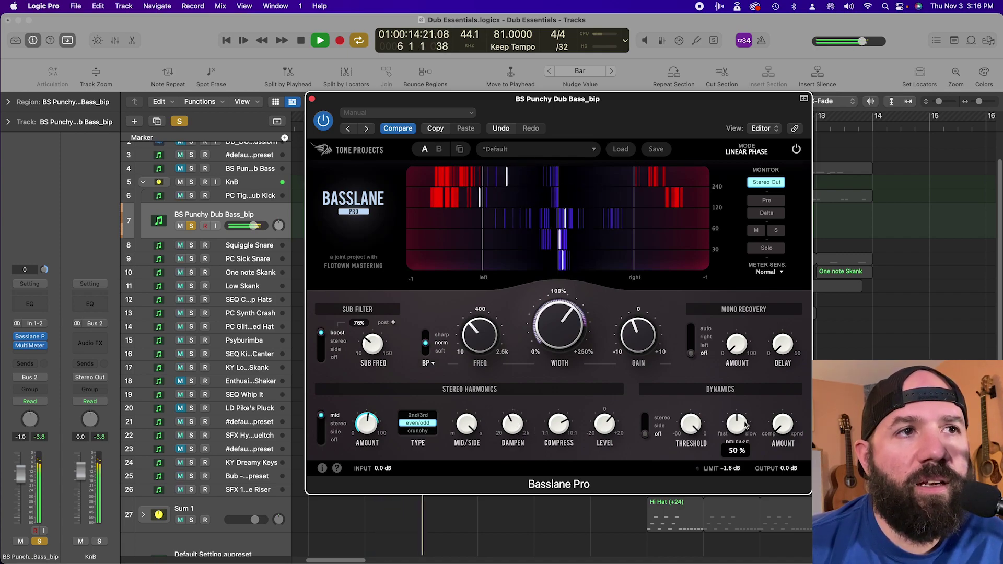
Toggle solo monitoring off and back on, then restart playback.
key(space)
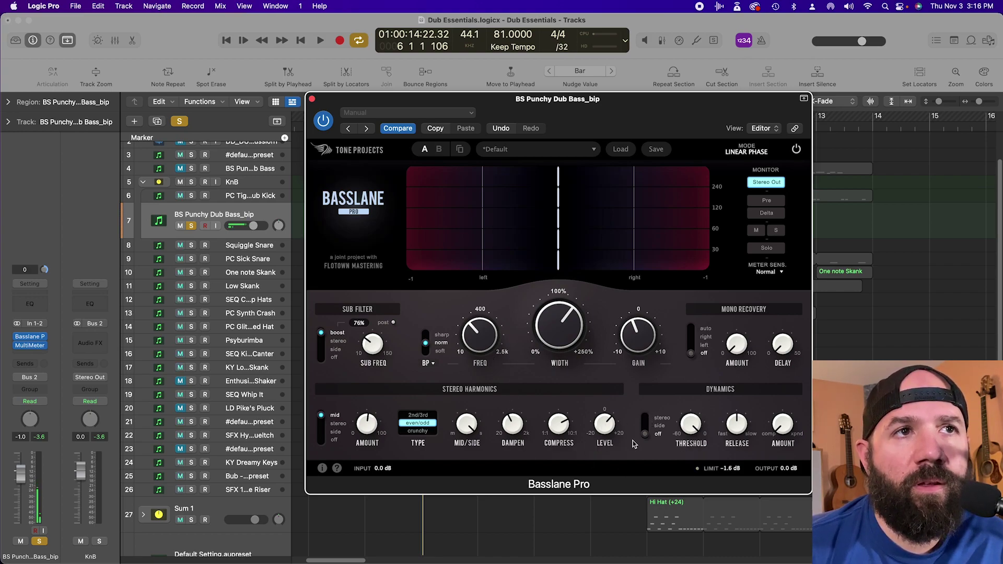
click(777, 249)
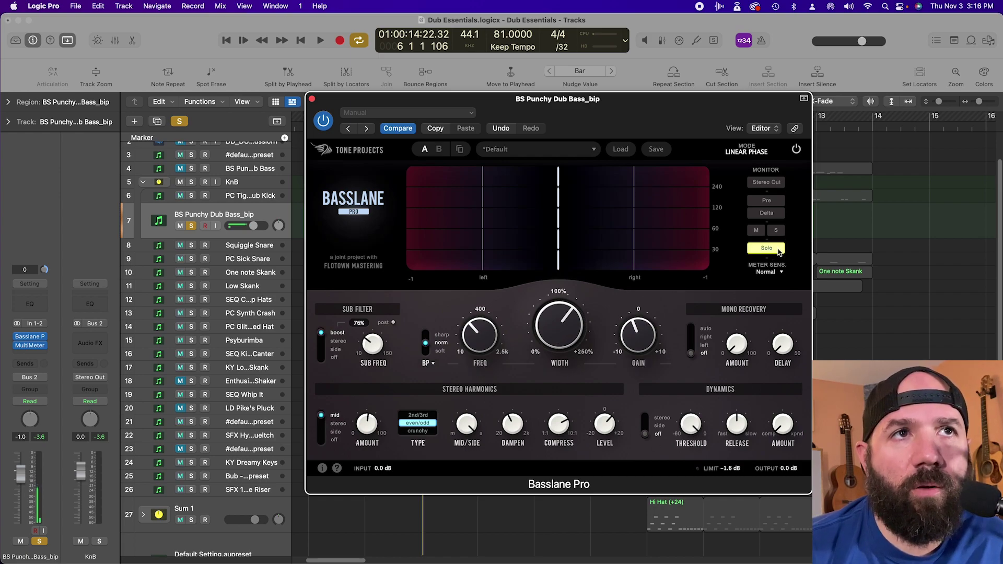
click(764, 183)
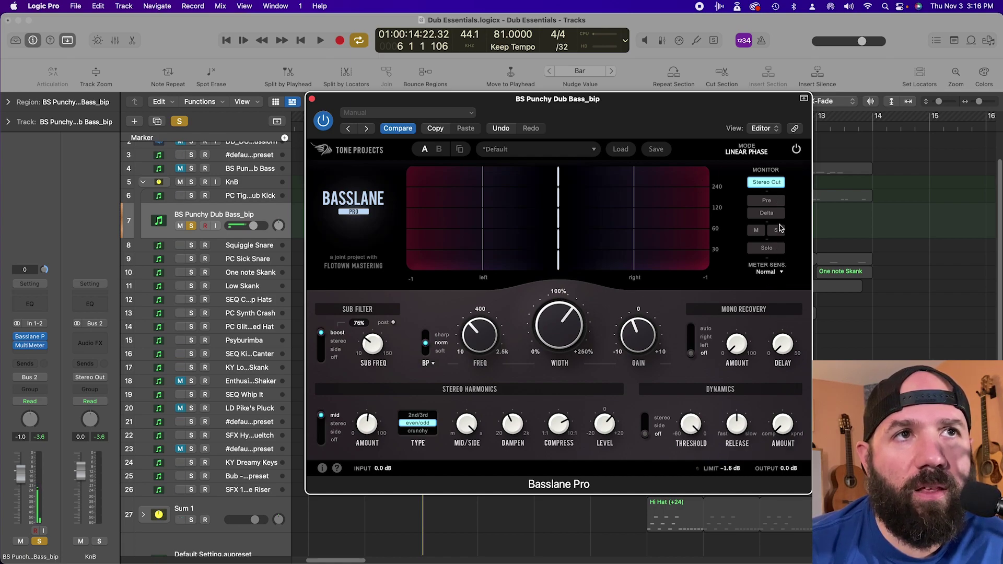
click(775, 249)
key(space)
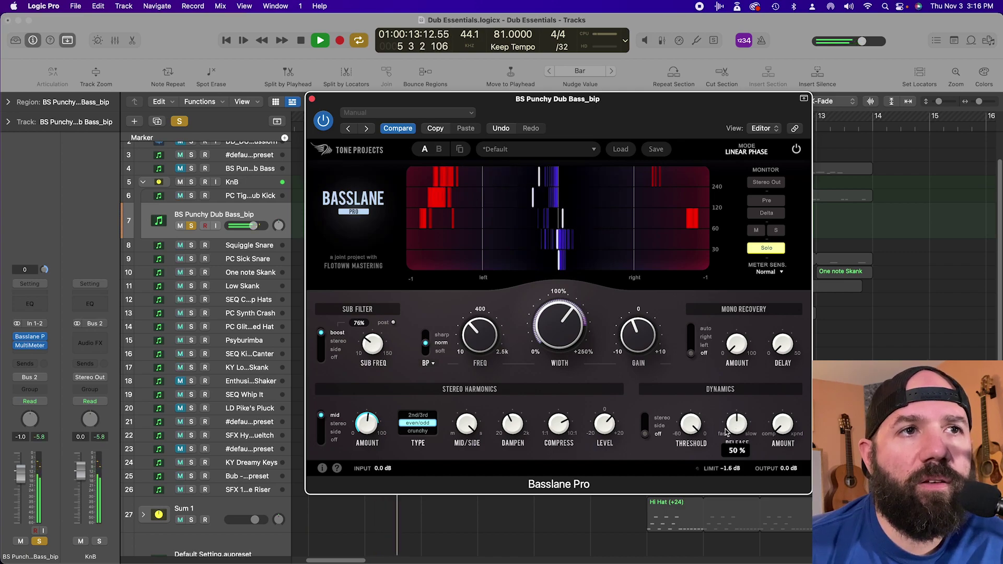
Switch dynamics to stereo, lower threshold, shorten release, set amount to 37 %, monitoring stereo out.
click(644, 418)
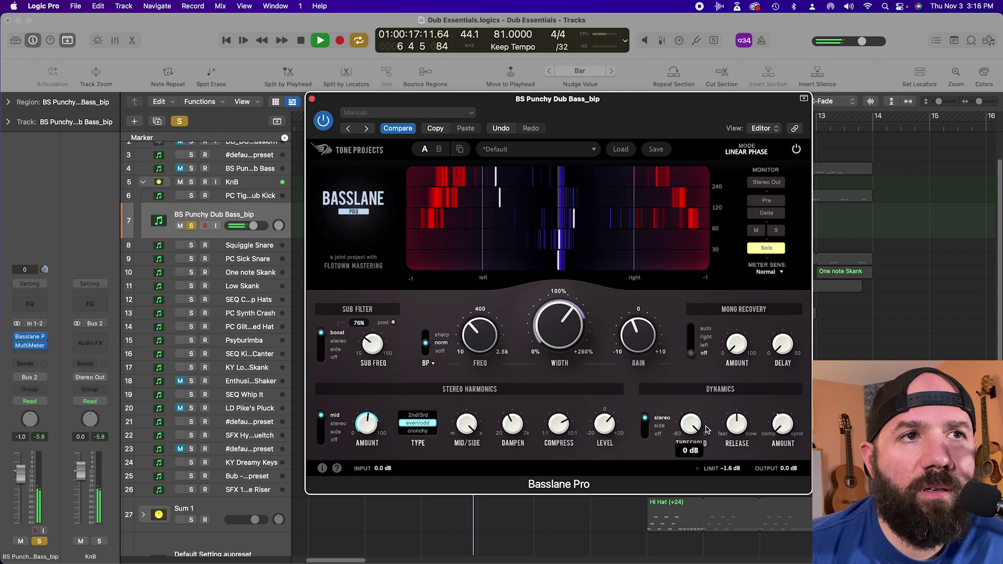
drag(690, 424, 707, 561)
drag(782, 424, 793, 359)
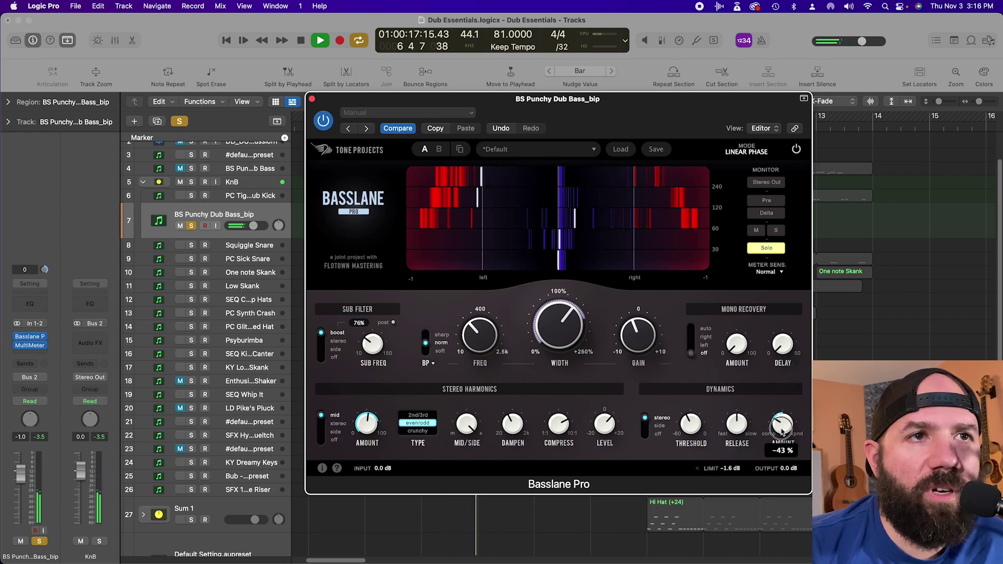
scroll(783, 429, down, 2)
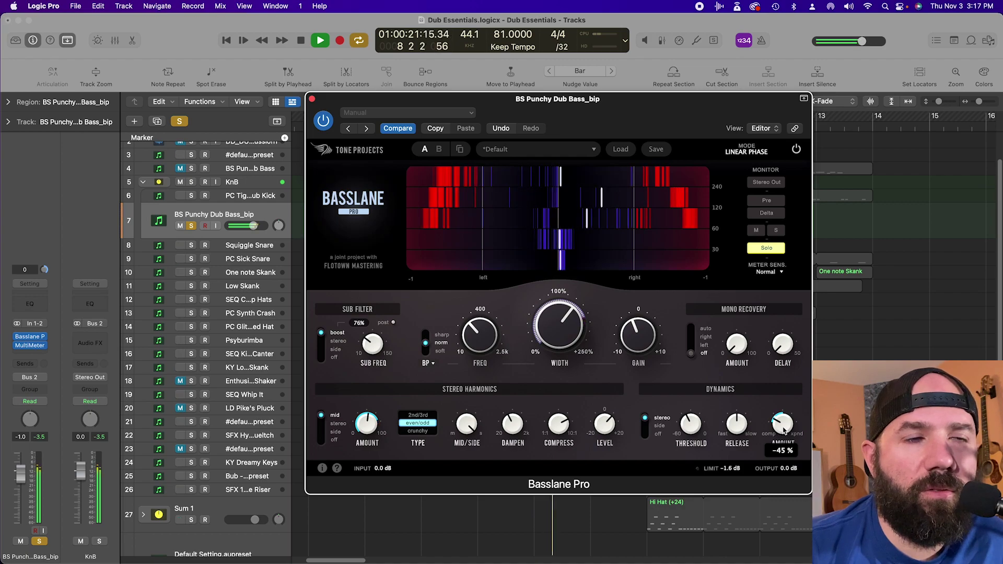
drag(782, 429, 805, 299)
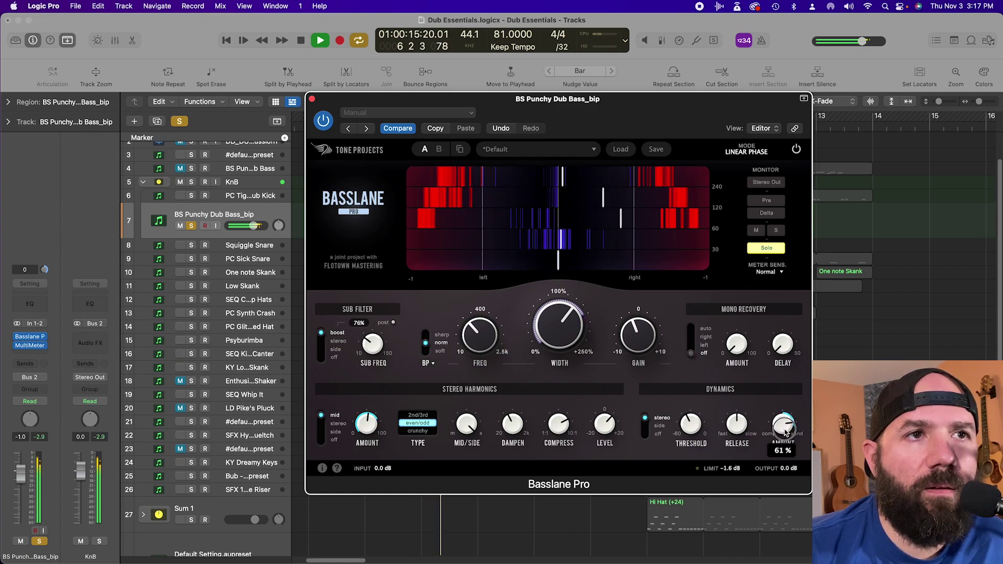
drag(736, 426, 737, 481)
click(772, 183)
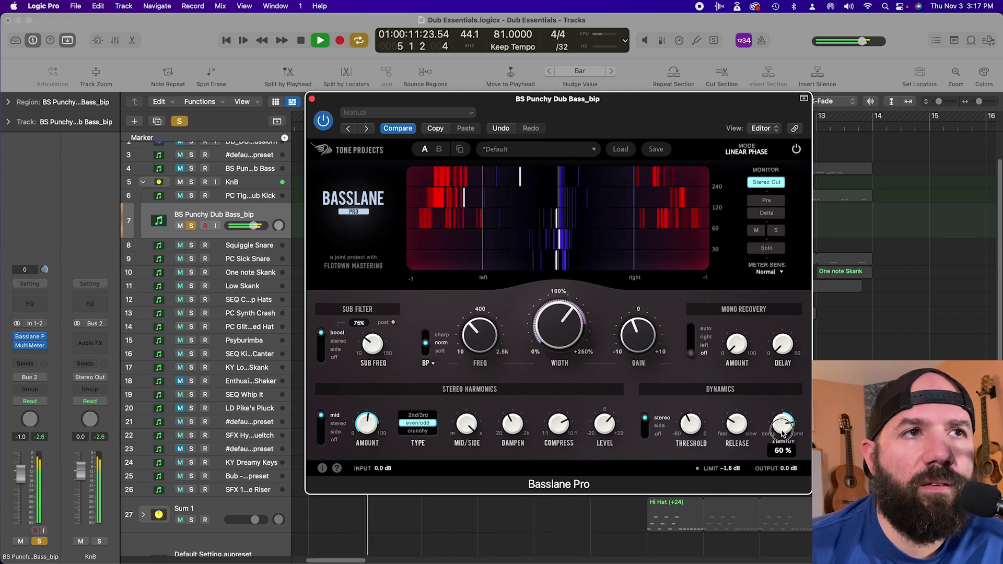
drag(648, 337, 648, 360)
drag(783, 425, 787, 461)
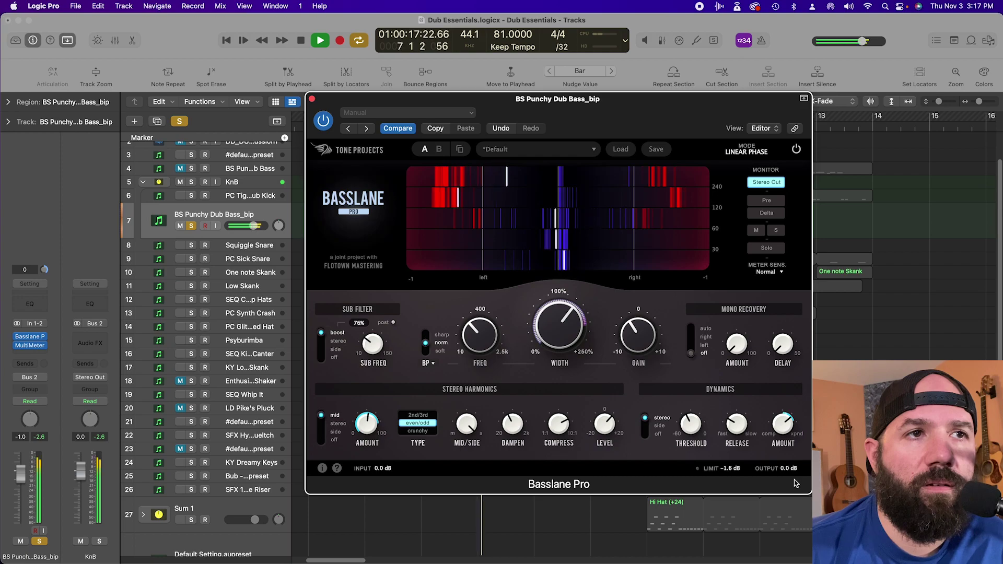
Compare stereo and side dynamics during playback, leaving dynamics processing on side only.
key(space)
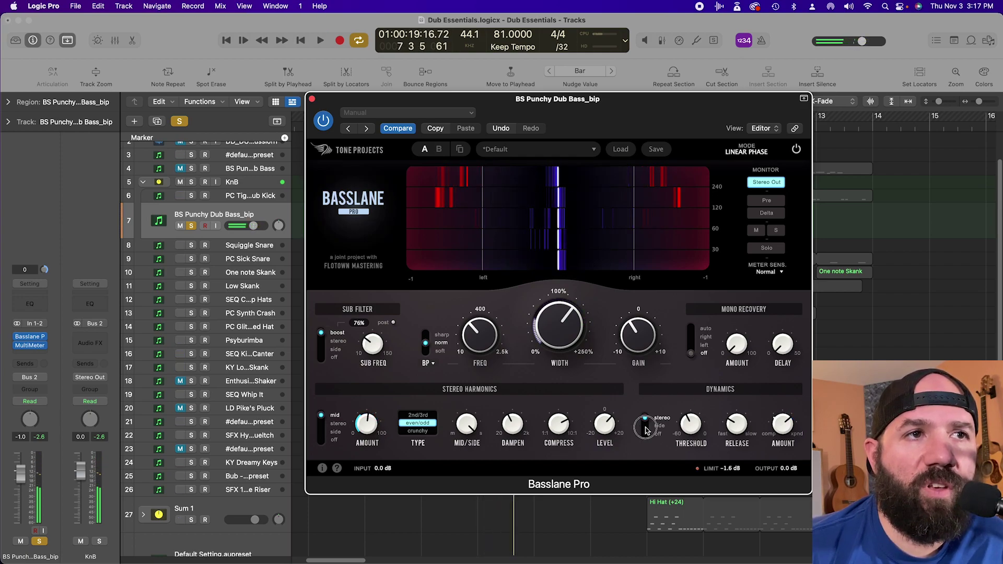
key(space)
mouse_move(785, 431)
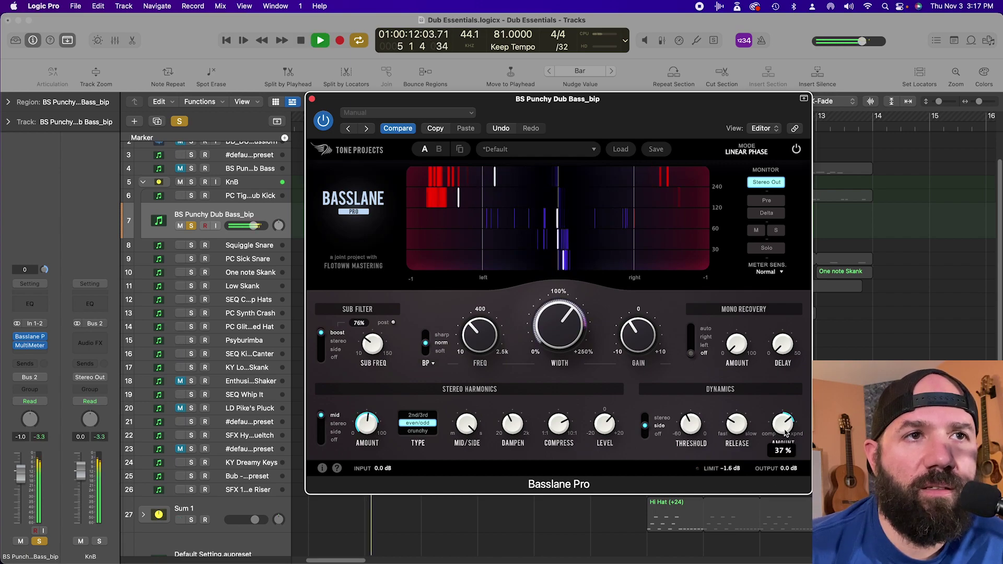
click(646, 420)
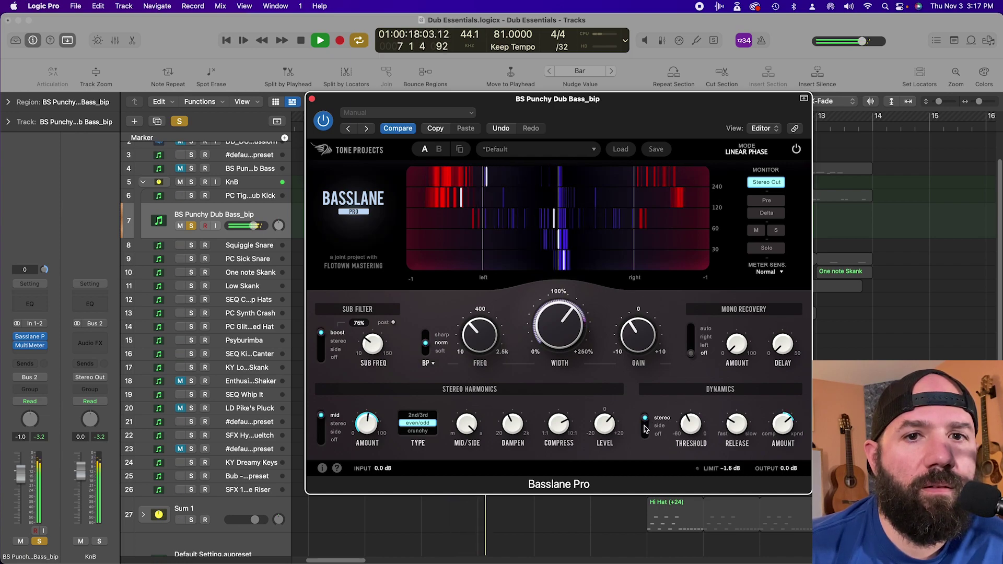
click(647, 428)
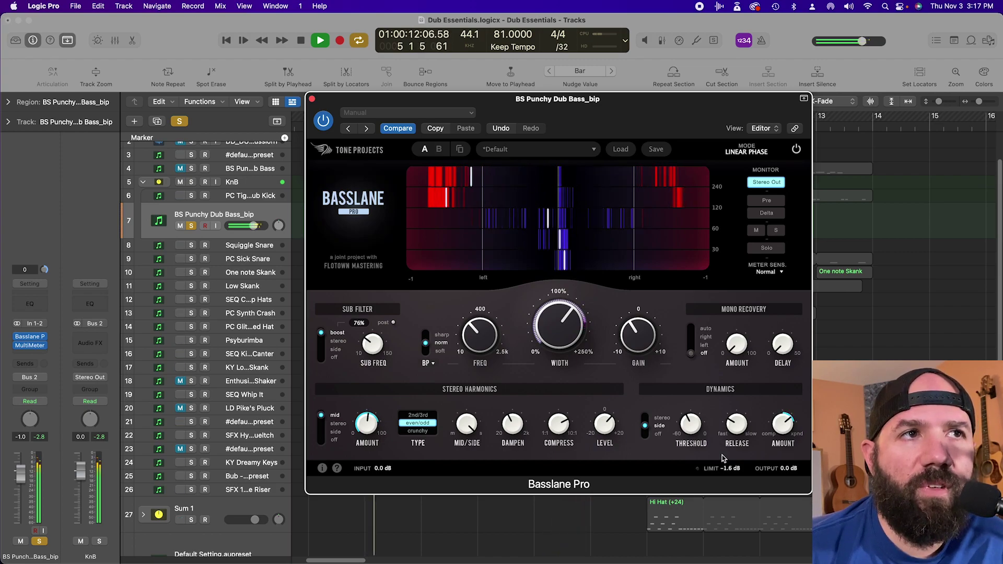
key(space)
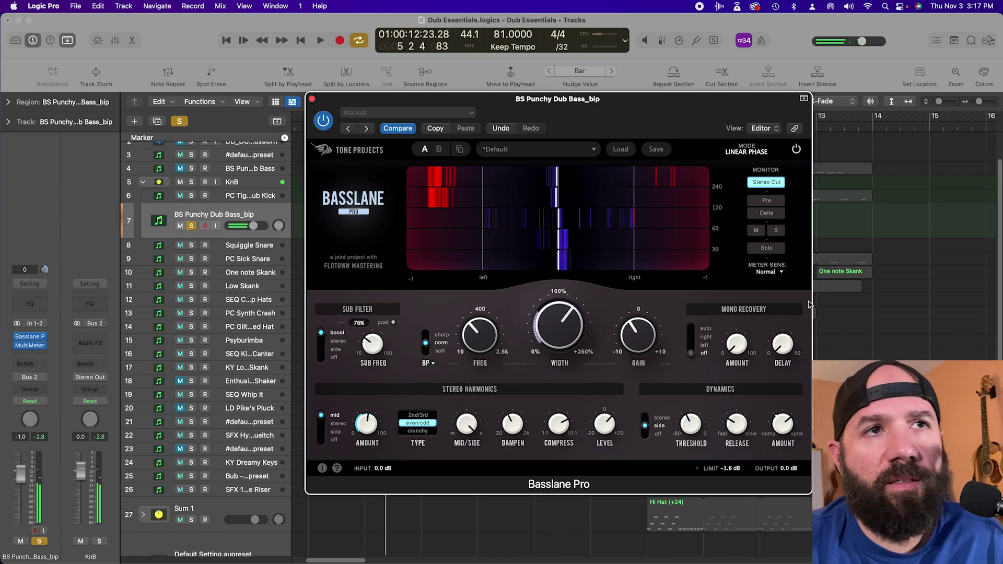
Switch the sub filter to low-pass and narrow the stereo width.
mouse_move(776, 354)
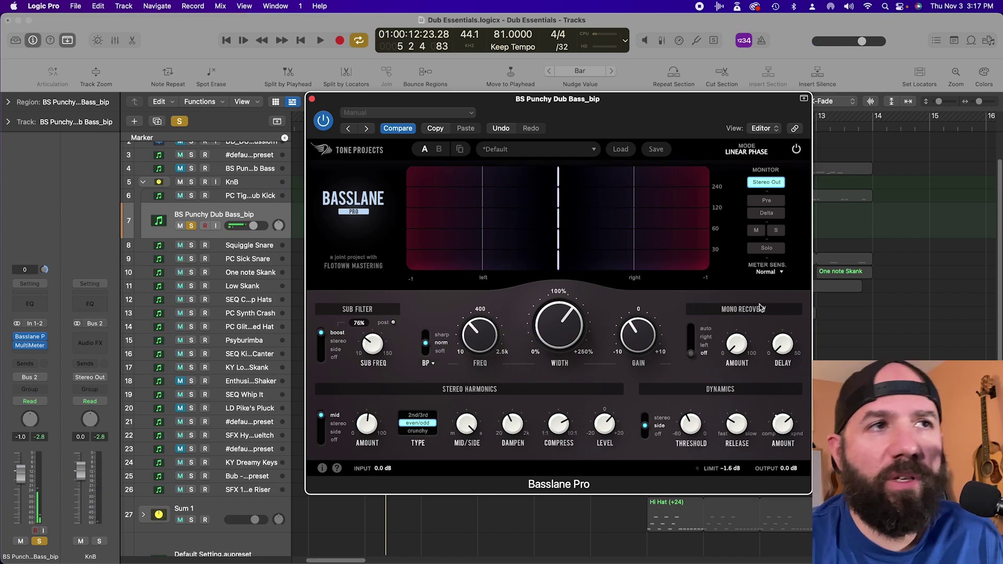
click(426, 362)
click(454, 377)
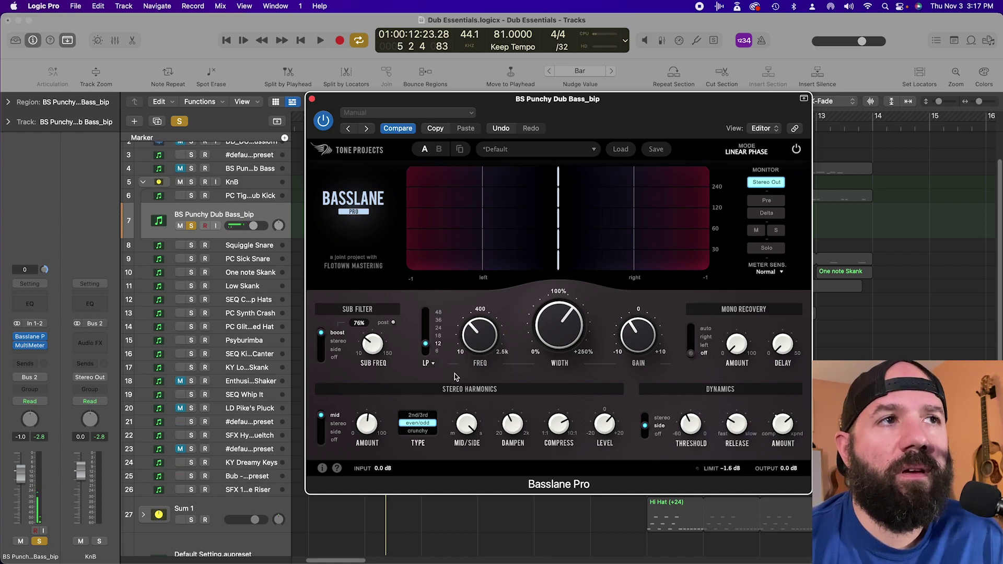
drag(547, 321, 548, 424)
Try mono recovery on left and auto, then set it to off.
mouse_move(481, 335)
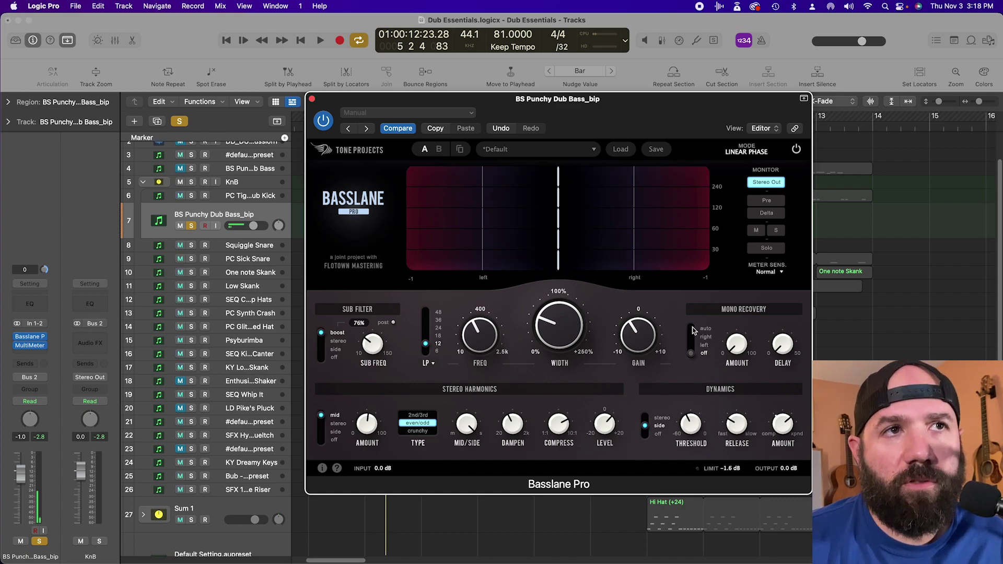
click(692, 345)
mouse_move(734, 346)
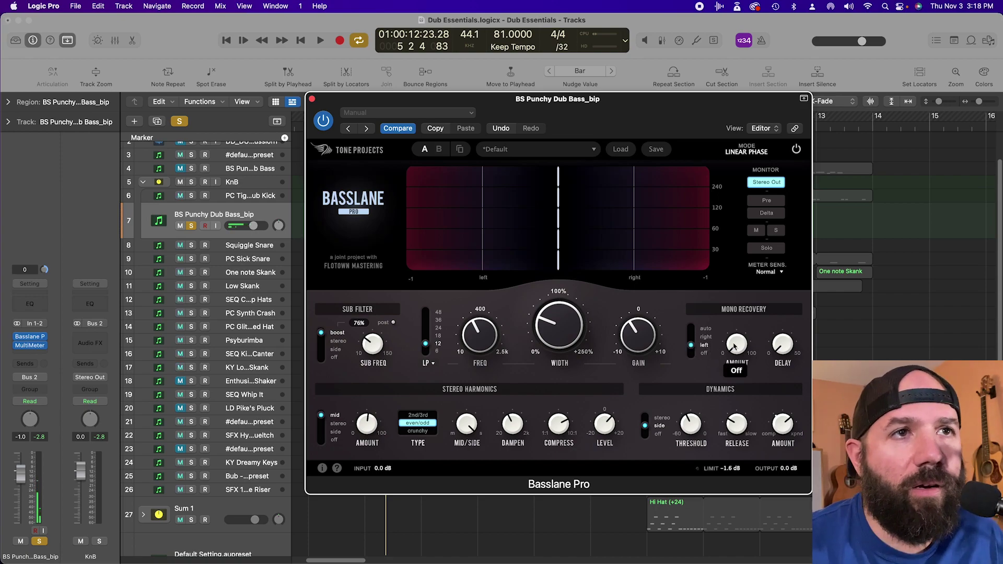
click(691, 352)
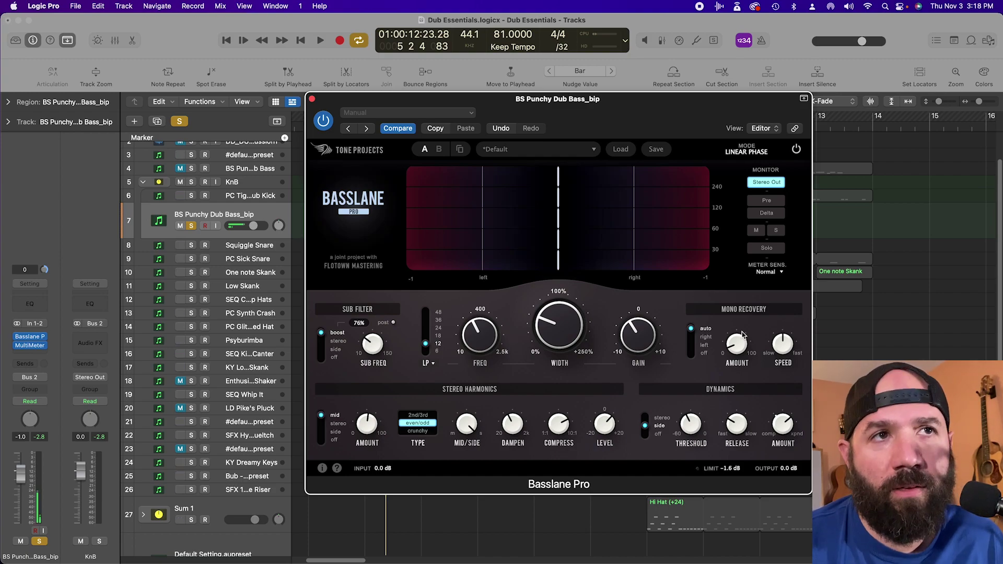
click(690, 358)
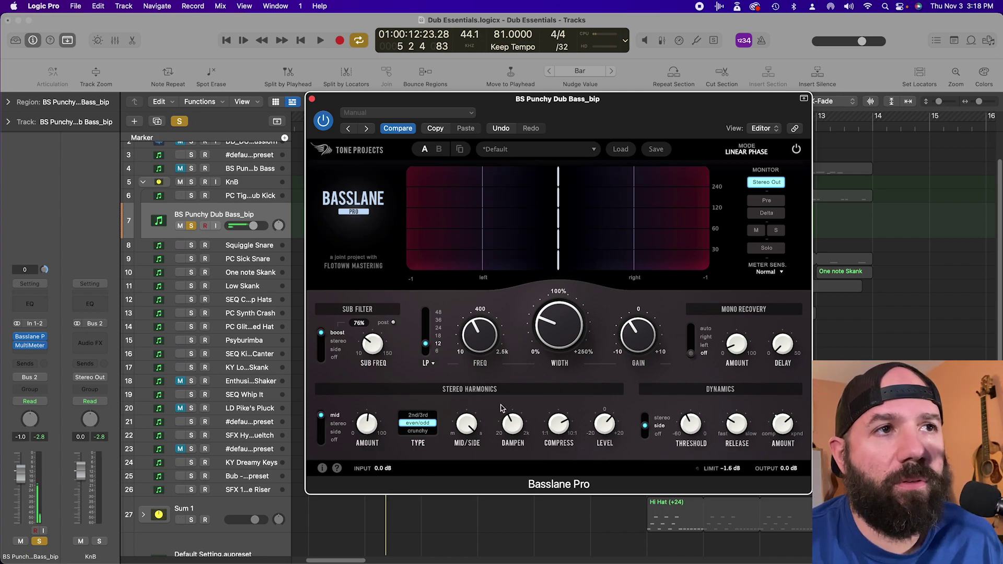
Set the linked input gain to -1.2 dB, with output at 1.2 dB.
click(381, 469)
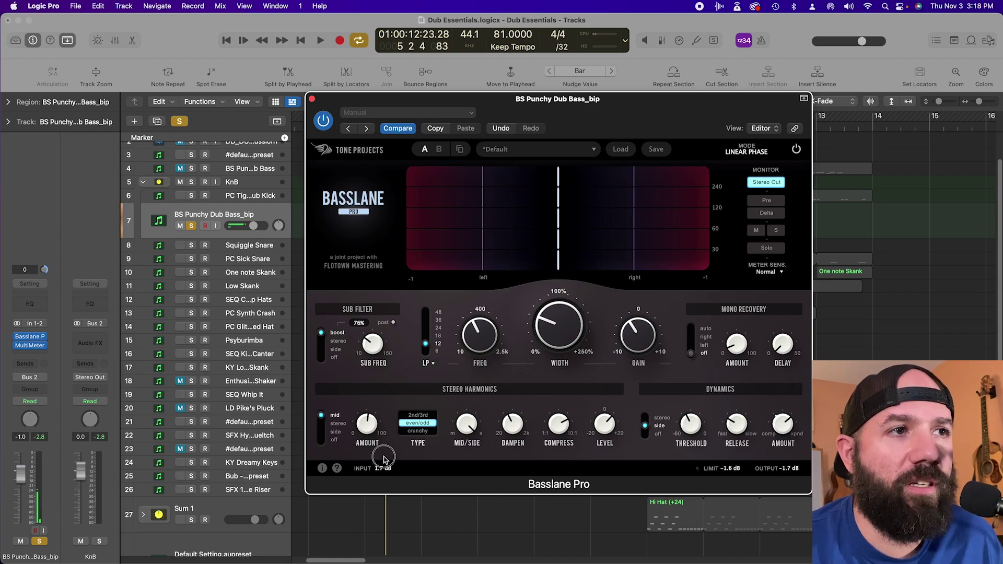
mouse_move(383, 458)
mouse_down()
mouse_move(387, 393)
mouse_move(388, 455)
mouse_up()
drag(388, 500, 392, 477)
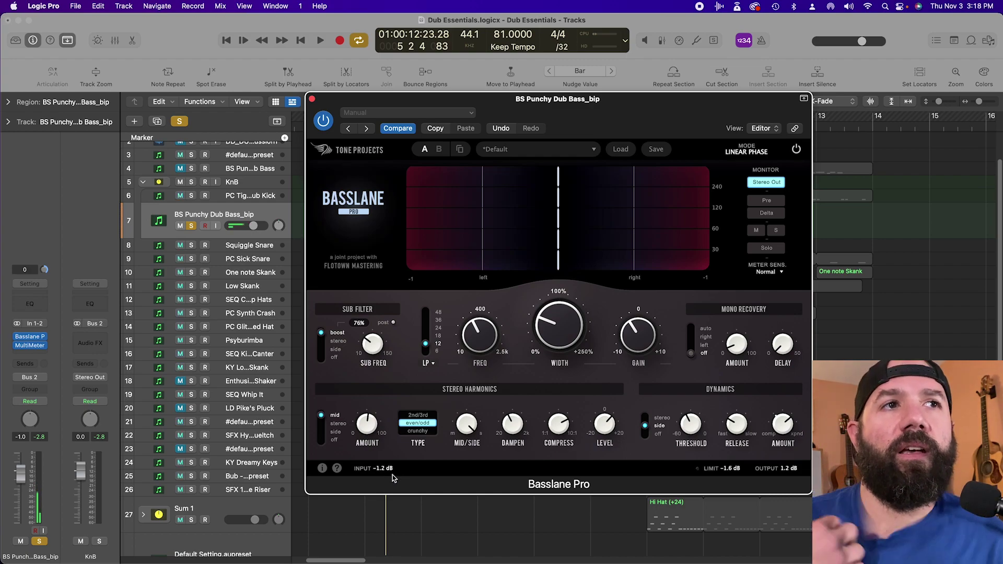
Widen the stereo width to about 137 %.
mouse_move(559, 318)
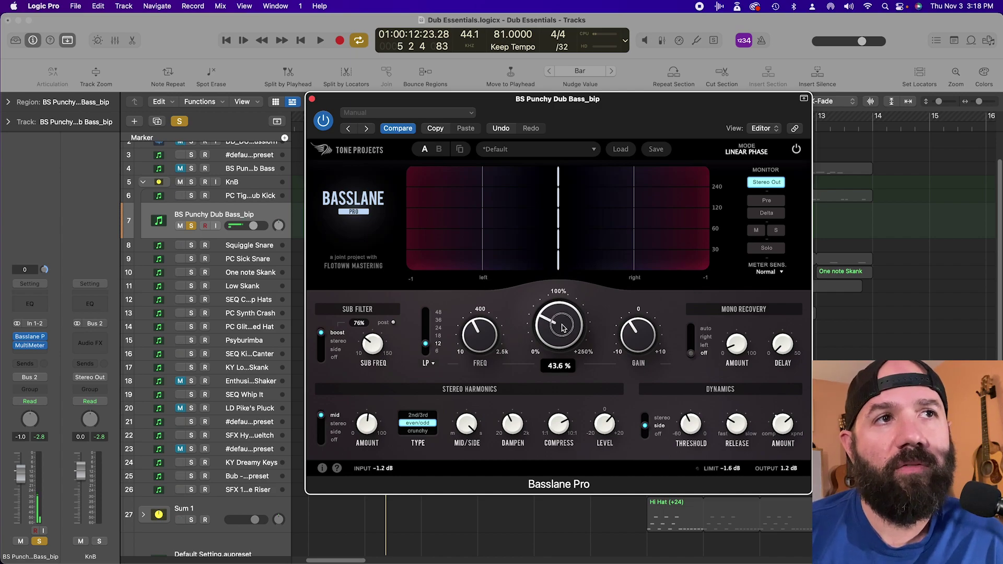
drag(563, 327, 573, 239)
mouse_move(568, 320)
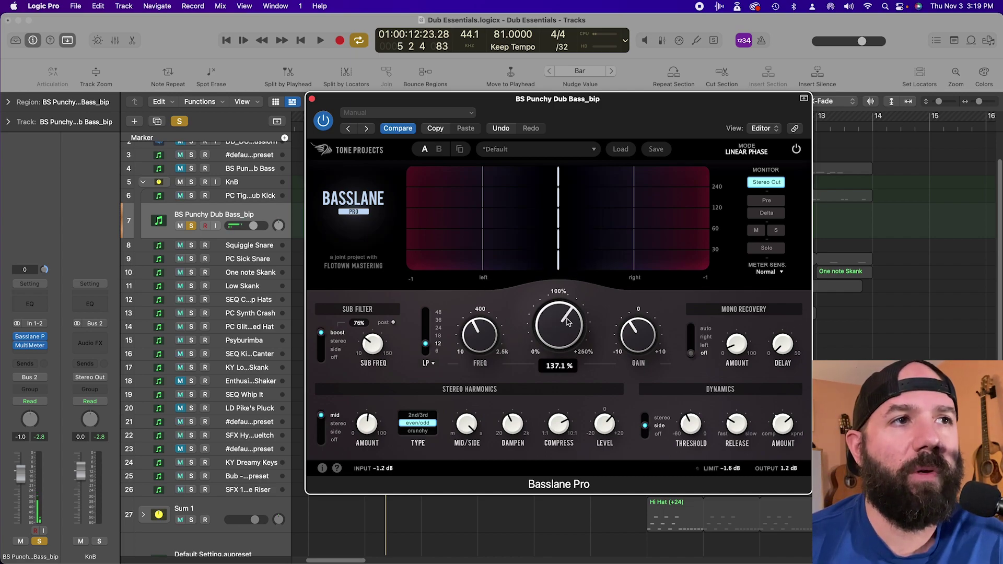
mouse_move(522, 428)
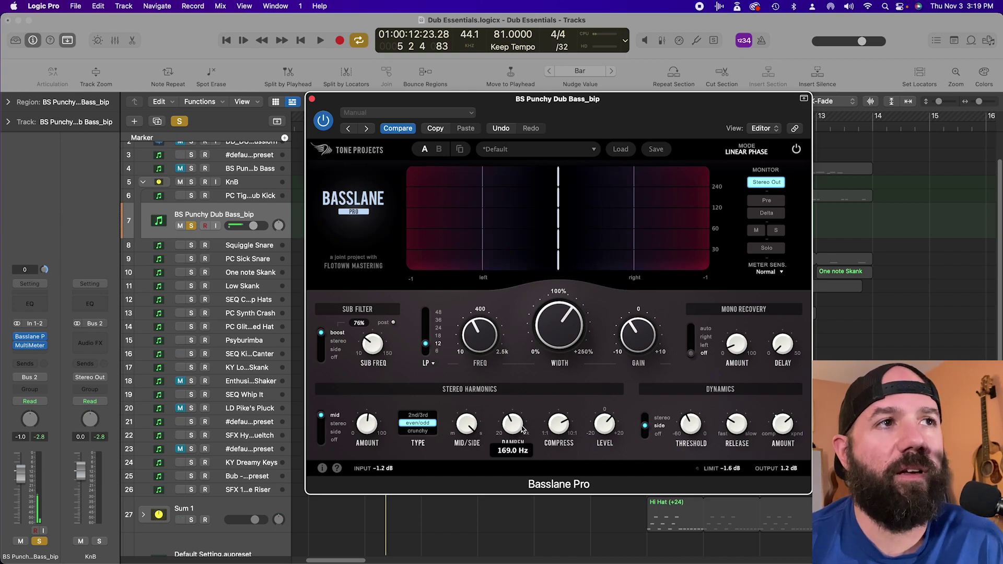